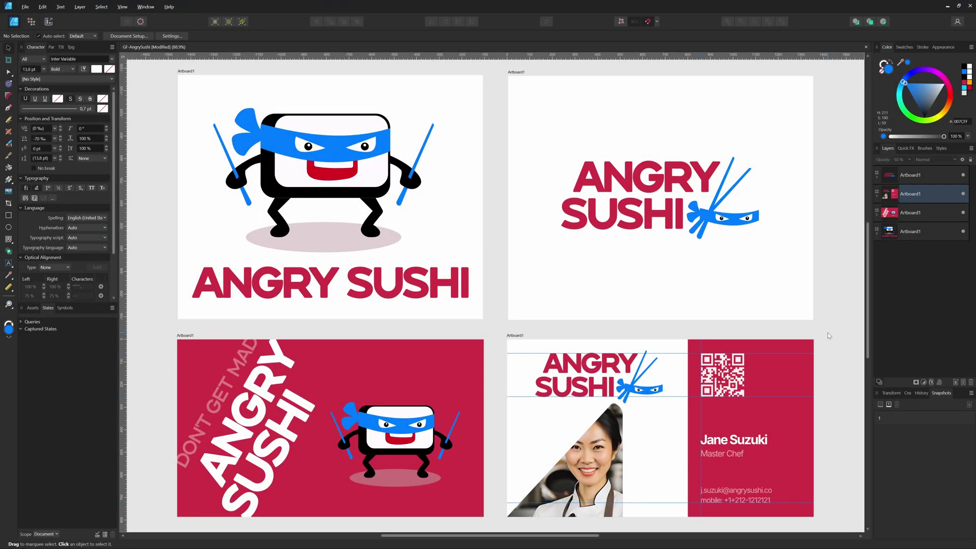
View the employee CSV in Total Commander's widened viewer as a formatted table.
double_click(888, 196)
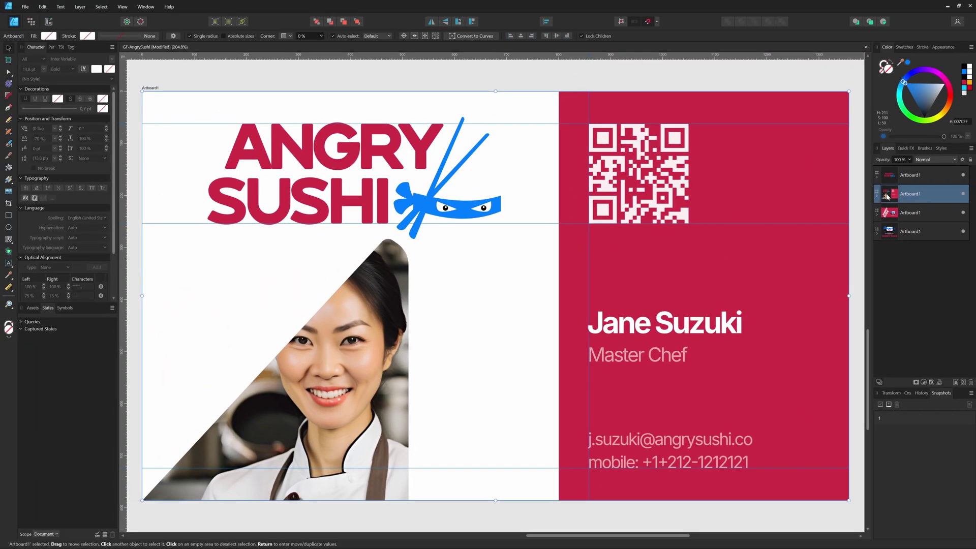
key(ctrl+0)
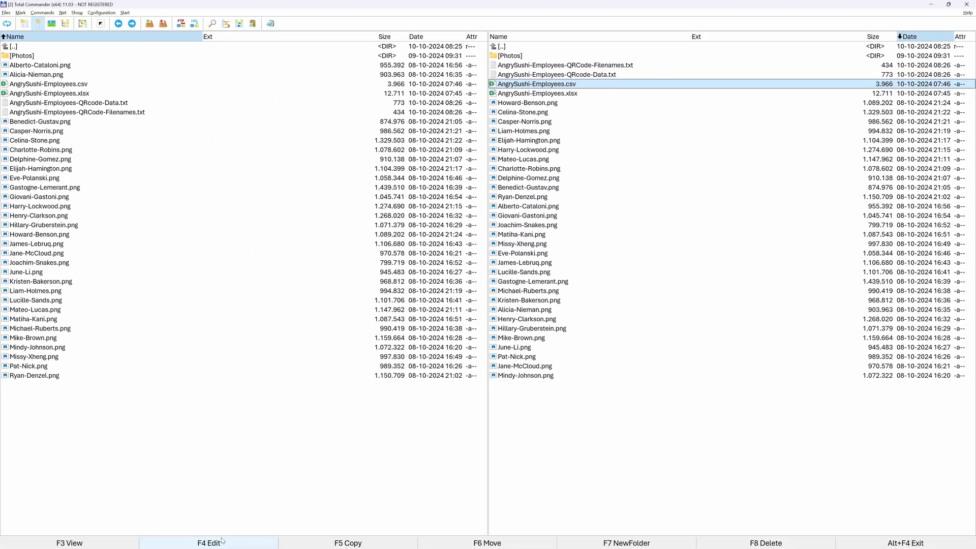
key(F3)
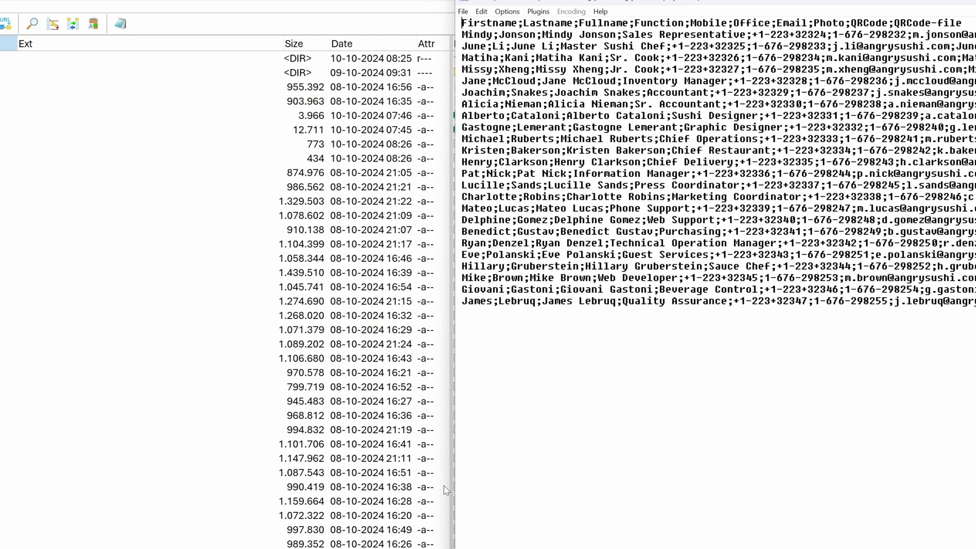
drag(453, 488, 9, 484)
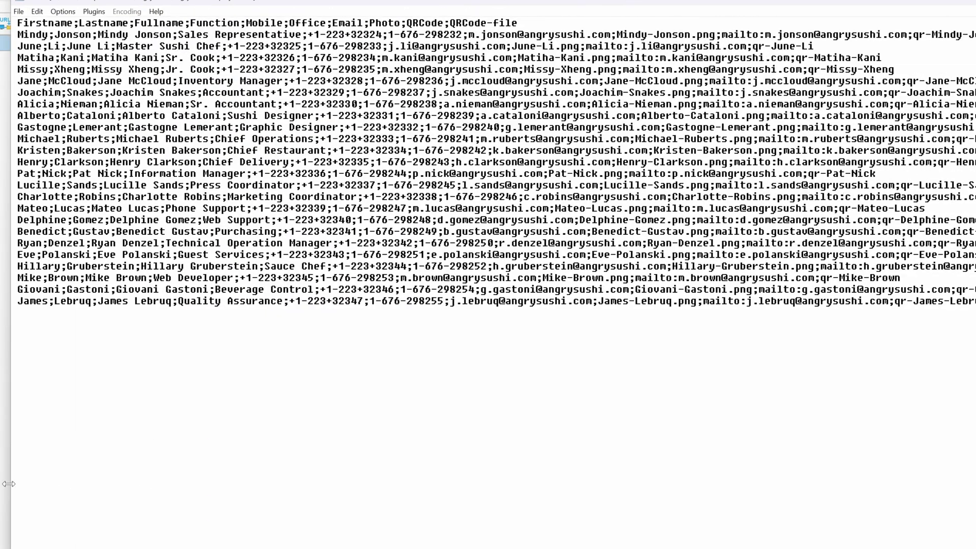
key(w)
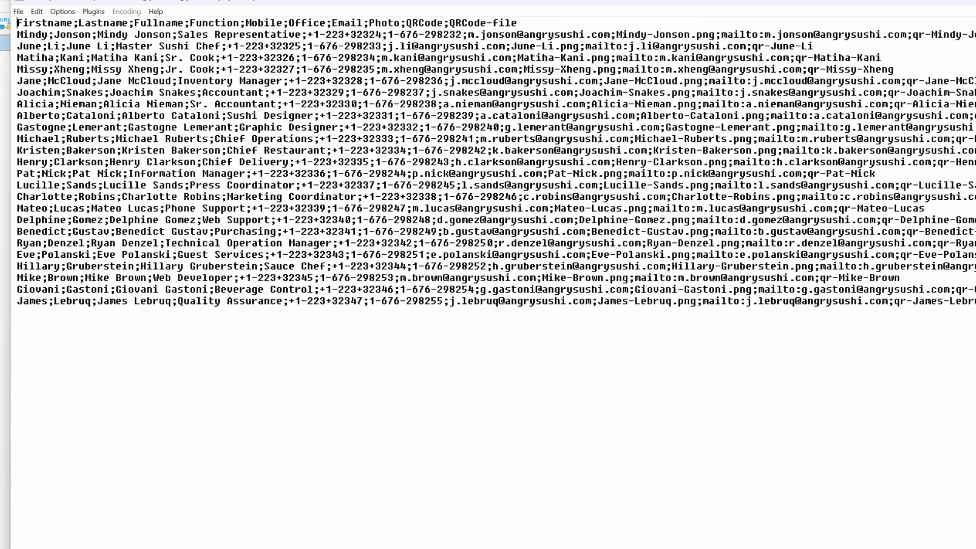
key(w)
key(4)
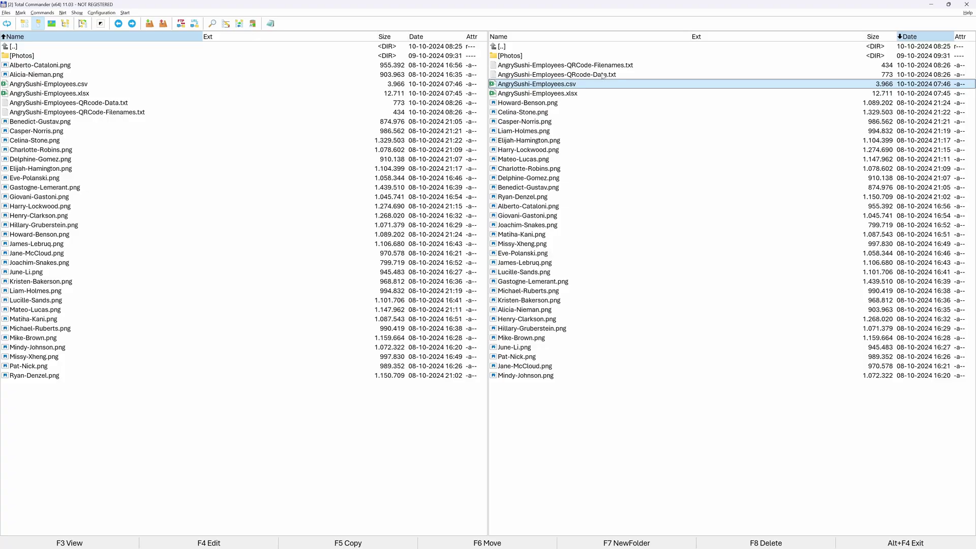
Check the mailto lines in QRcode-Data.txt and the qr- names in QRCode-Filenames.txt.
click(604, 74)
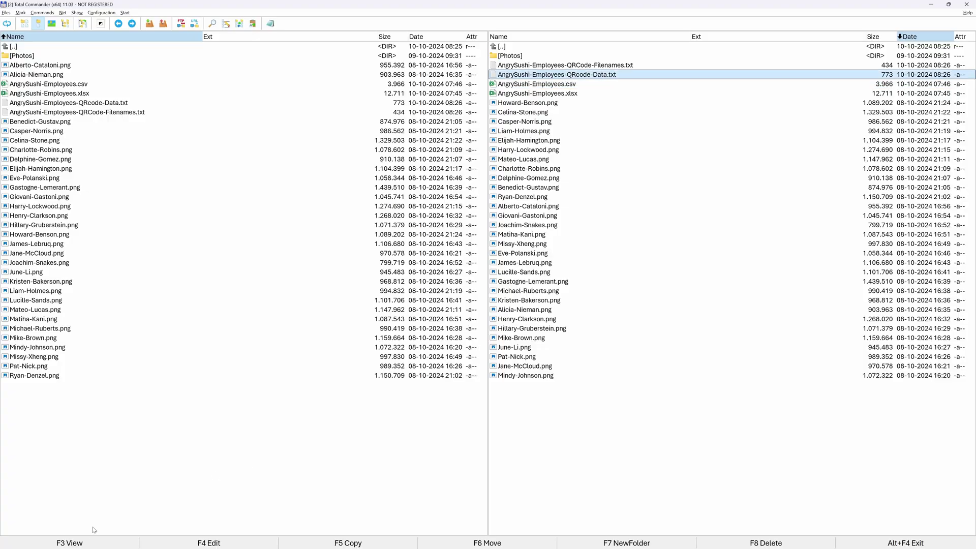
key(F3)
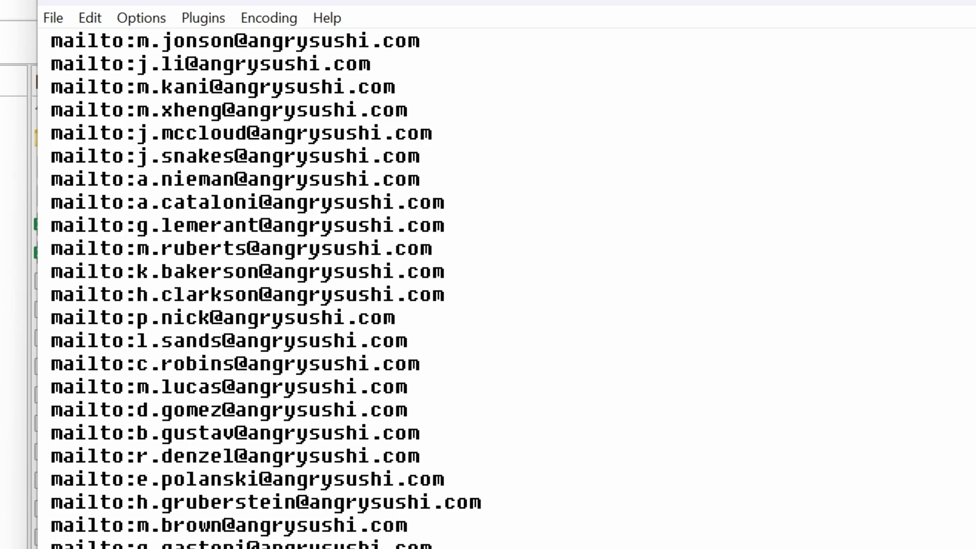
key(Escape)
click(407, 173)
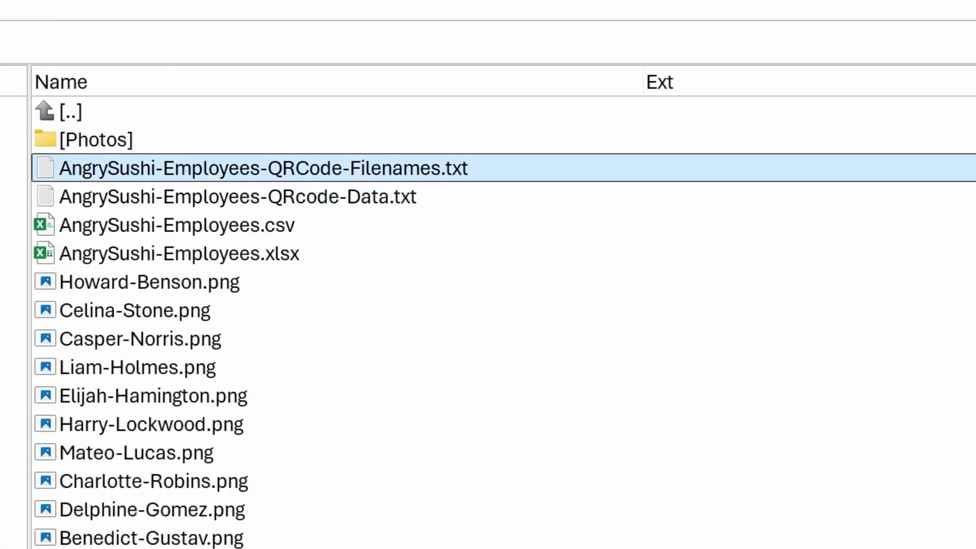
key(F3)
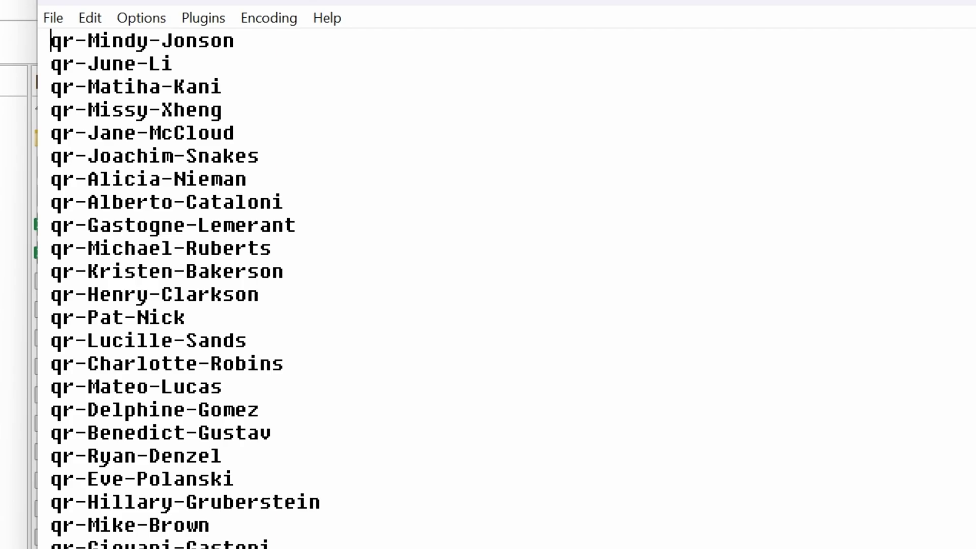
key(Escape)
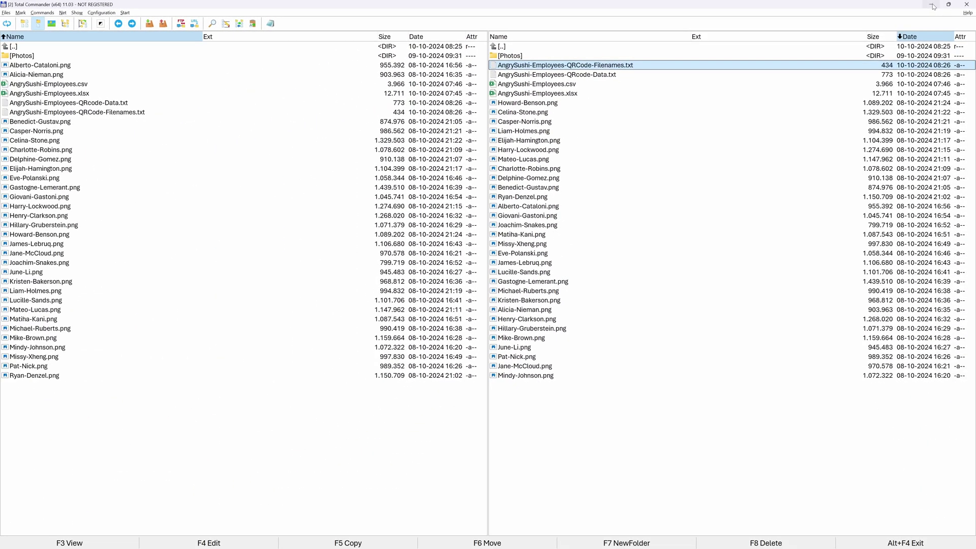
Minimize Total Commander and focus QRBatch's QR Code data box.
click(934, 7)
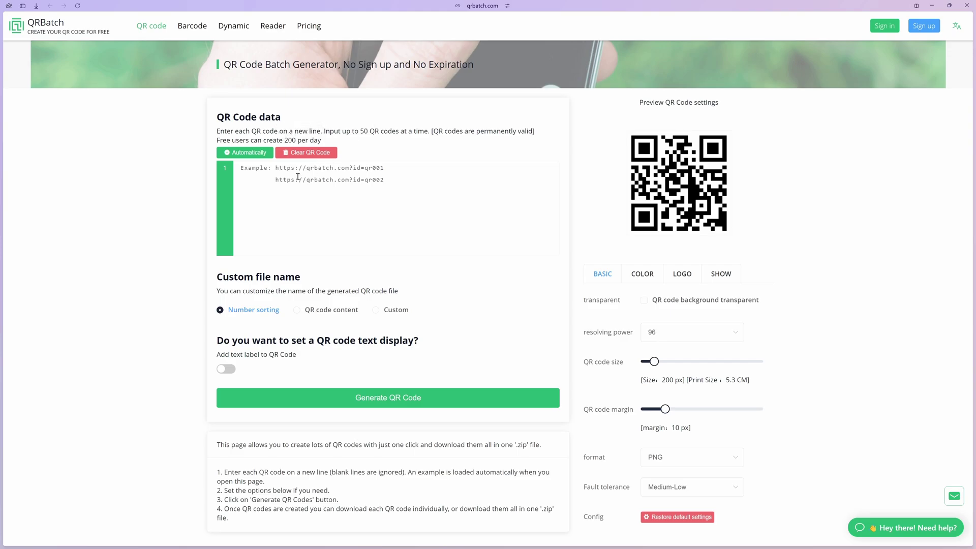
click(297, 176)
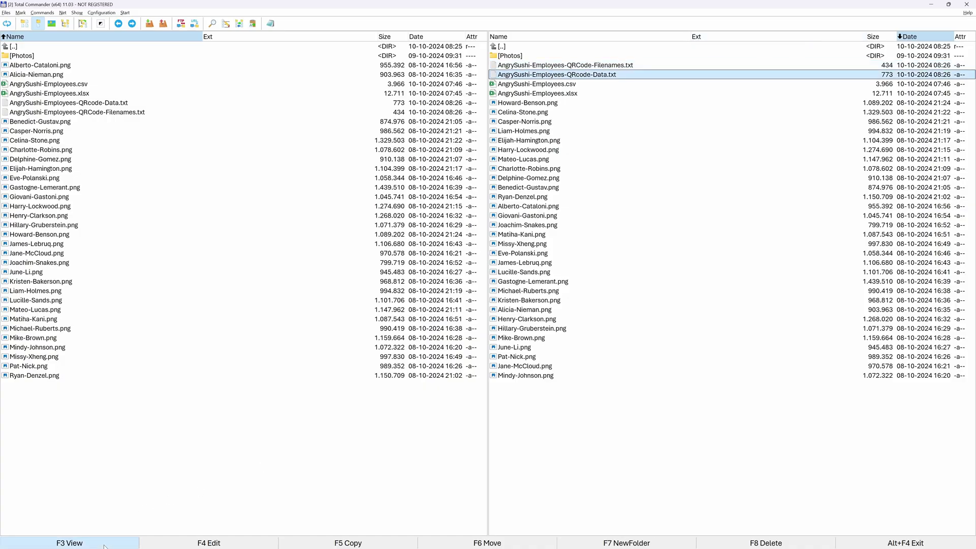
Copy all mailto lines from the QR data file into QRBatch's QR Code data.
click(104, 546)
drag(633, 206, 447, 14)
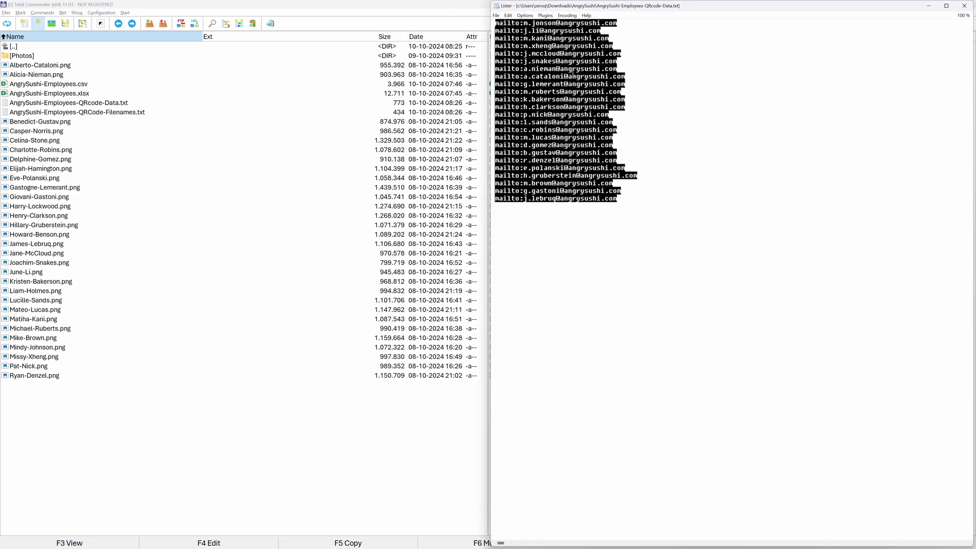
click(964, 6)
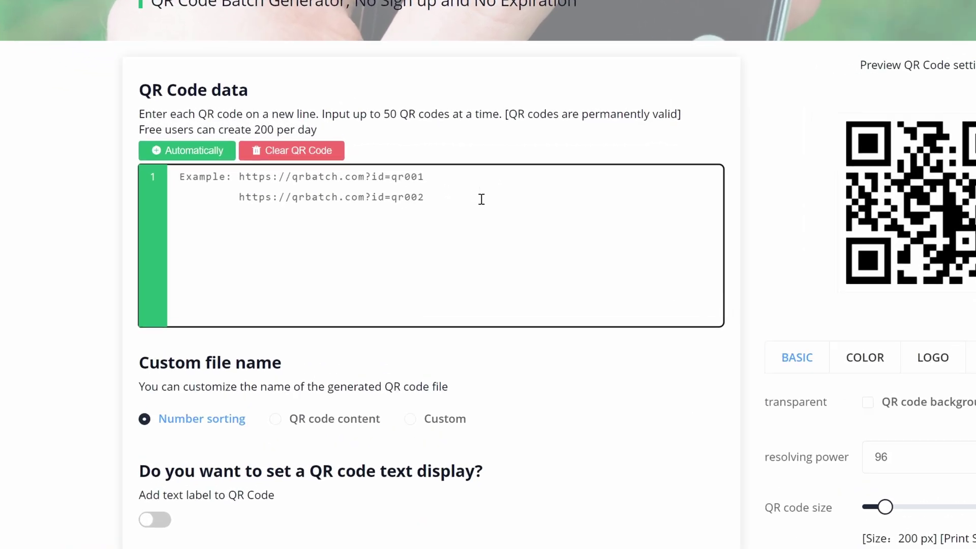
key(ctrl+v)
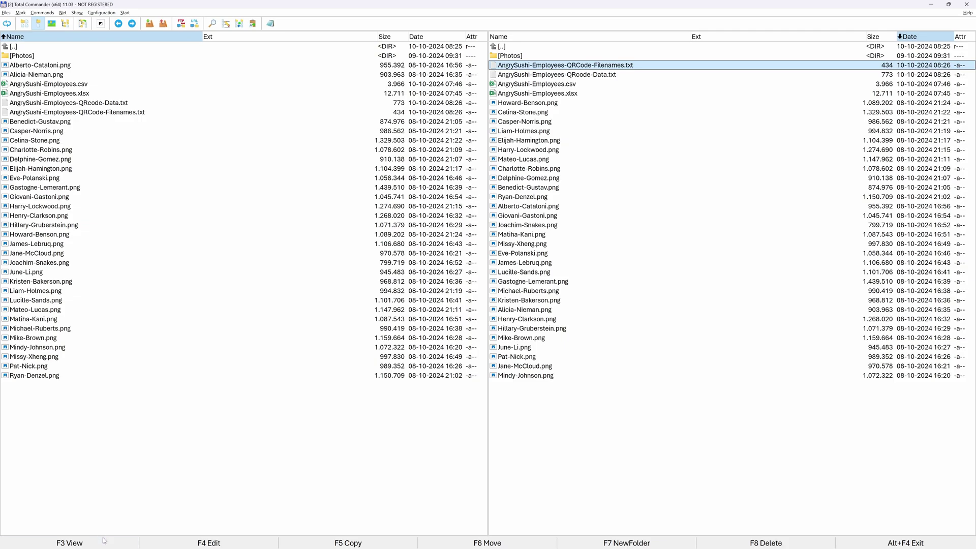
Switch to Custom file name and paste the 24 qr- file names from the names list.
key(F3)
drag(576, 205, 412, 2)
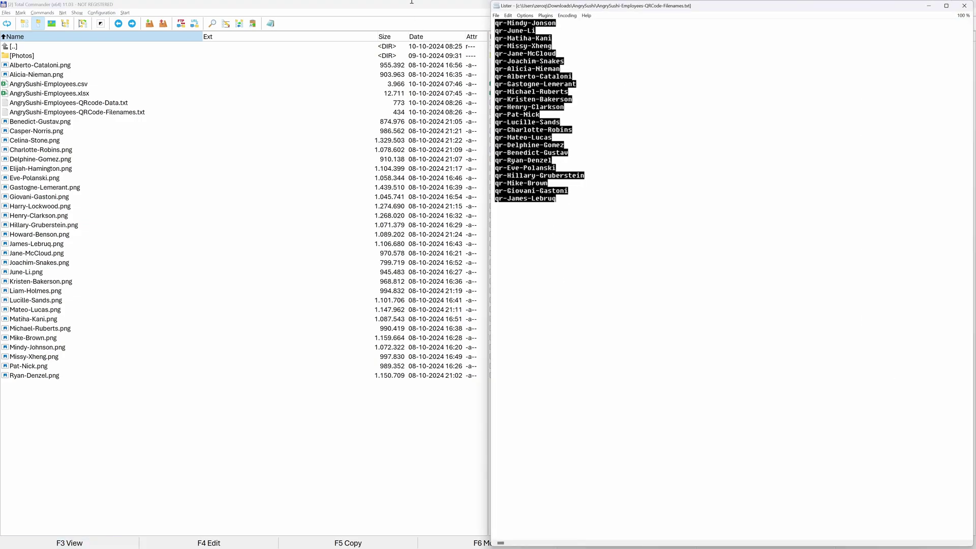
key(Escape)
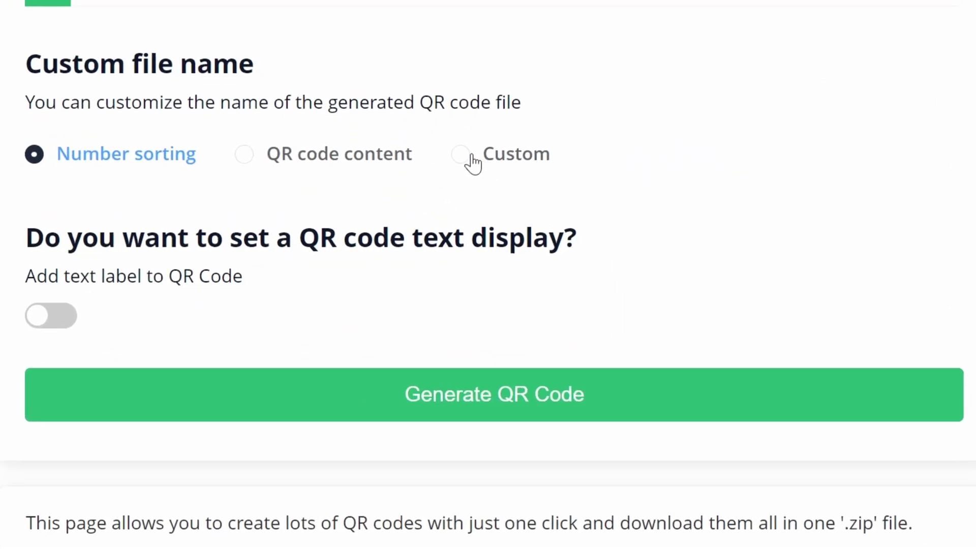
click(489, 161)
click(250, 220)
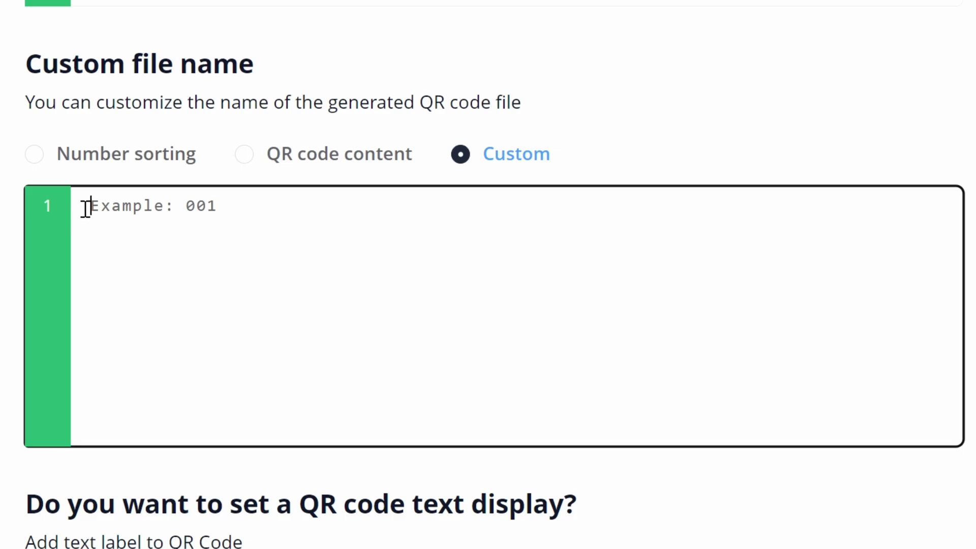
key(ctrl+v)
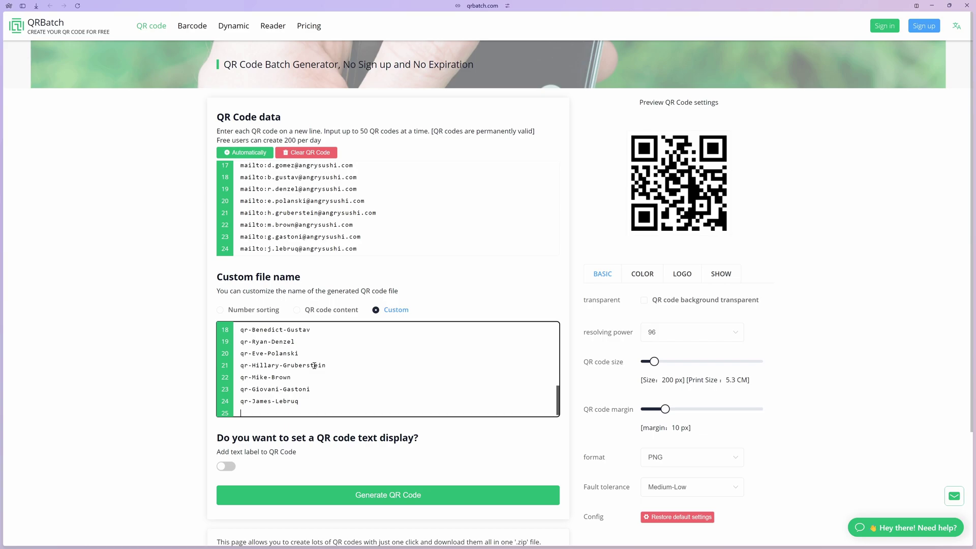
Set the QR code size to 500 px, generate all 24 codes, and download them as a ZIP.
scroll(314, 366, down, 2)
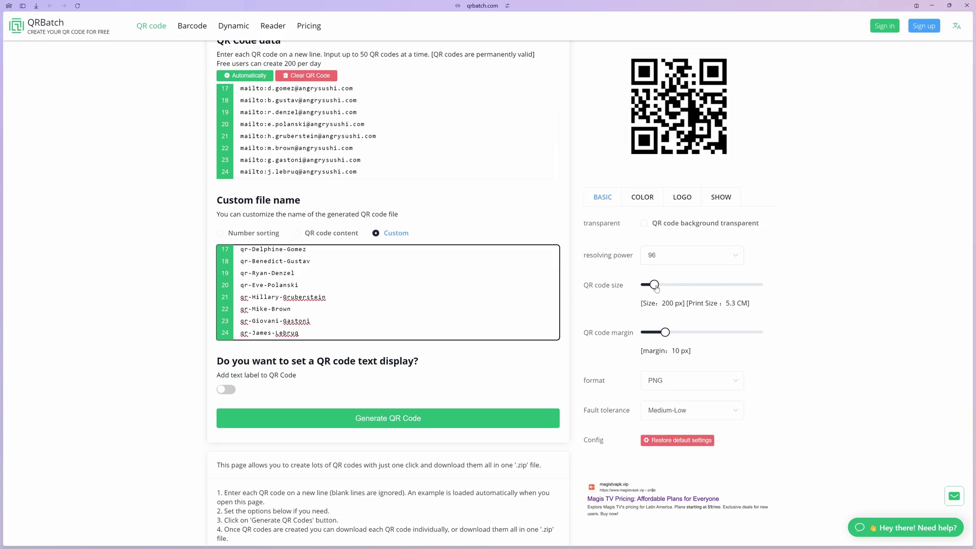
drag(656, 288, 695, 287)
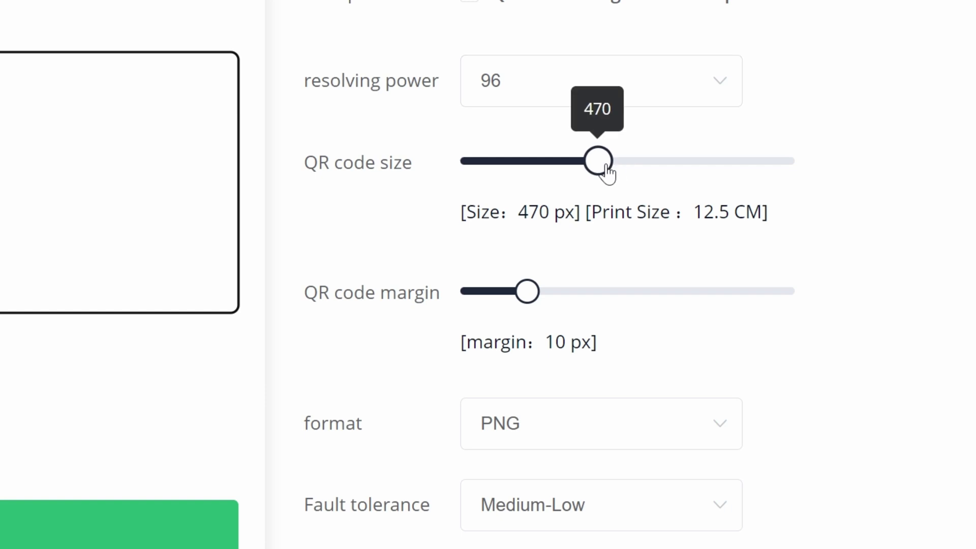
mouse_move(608, 174)
mouse_down()
mouse_move(600, 173)
mouse_move(617, 172)
mouse_up()
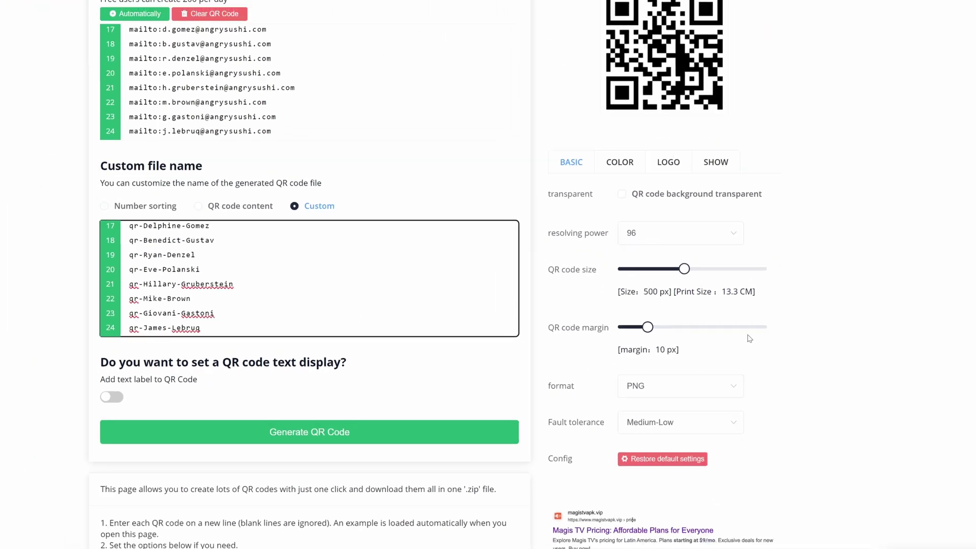
scroll(752, 386, down, 1)
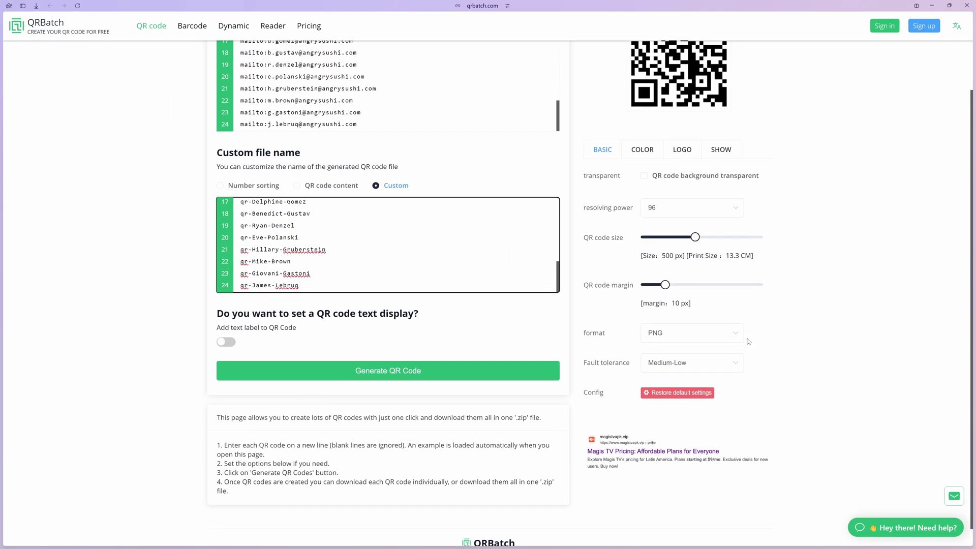
scroll(748, 341, down, 1)
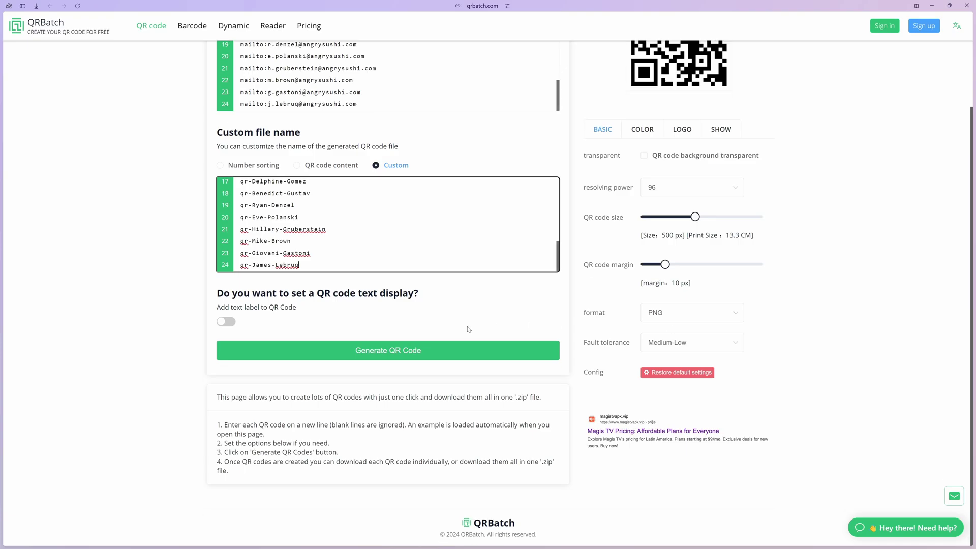
click(447, 352)
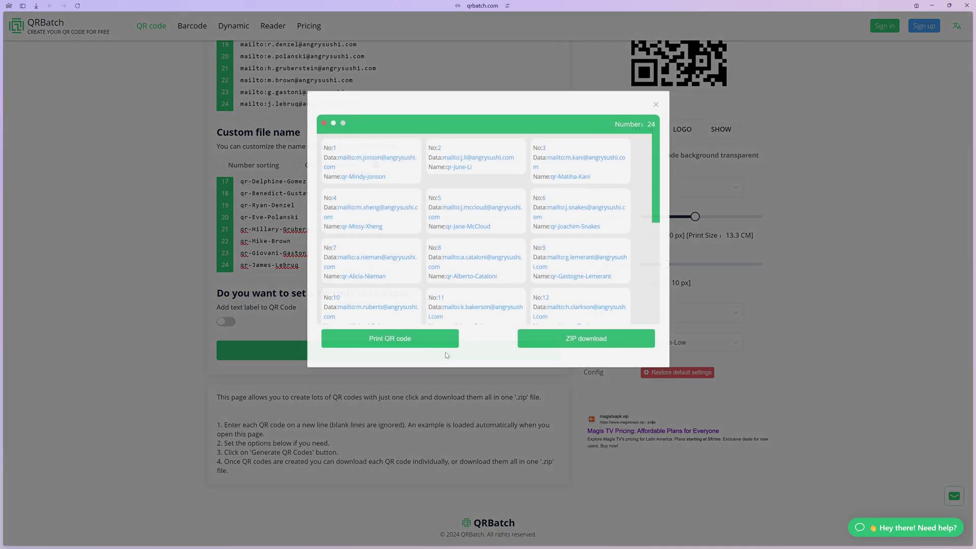
drag(656, 157, 657, 283)
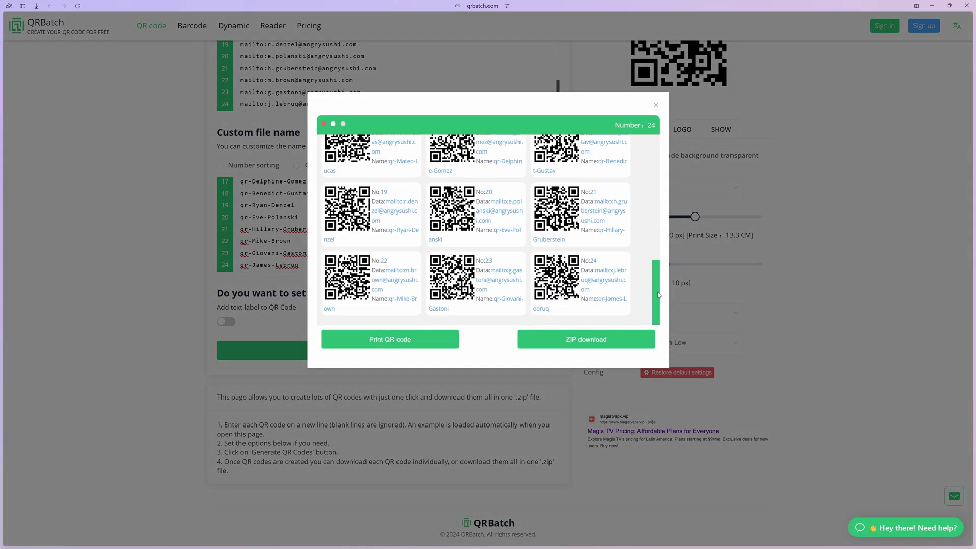
click(596, 342)
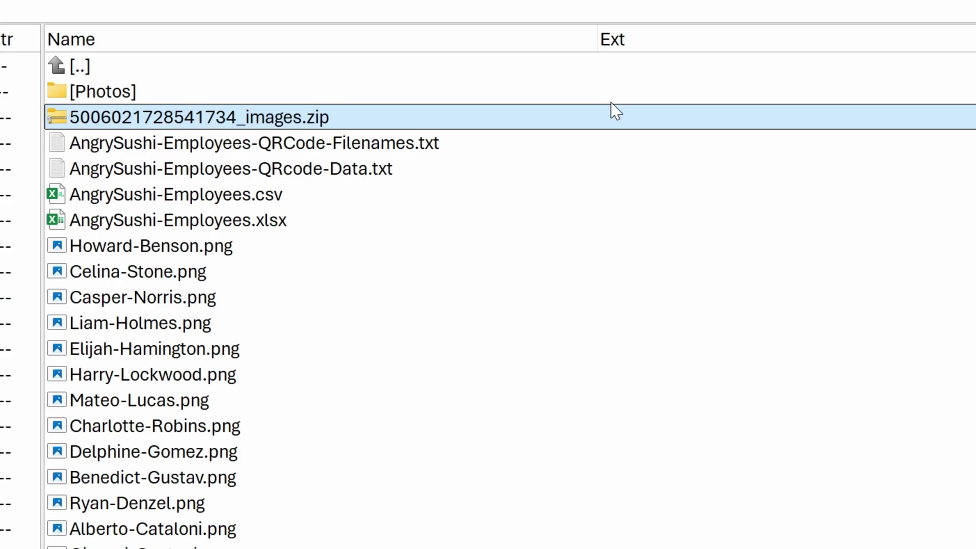
double_click(611, 102)
click(611, 102)
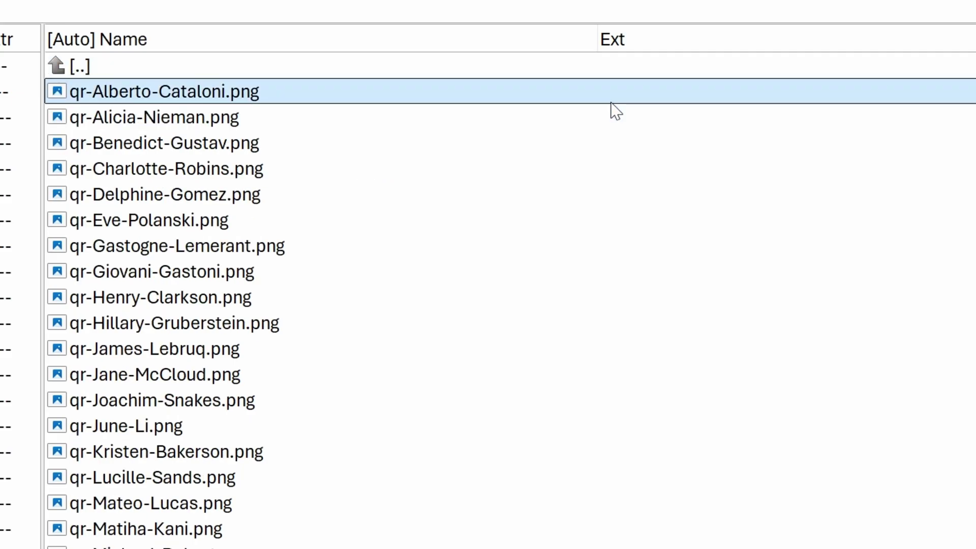
click(523, 272)
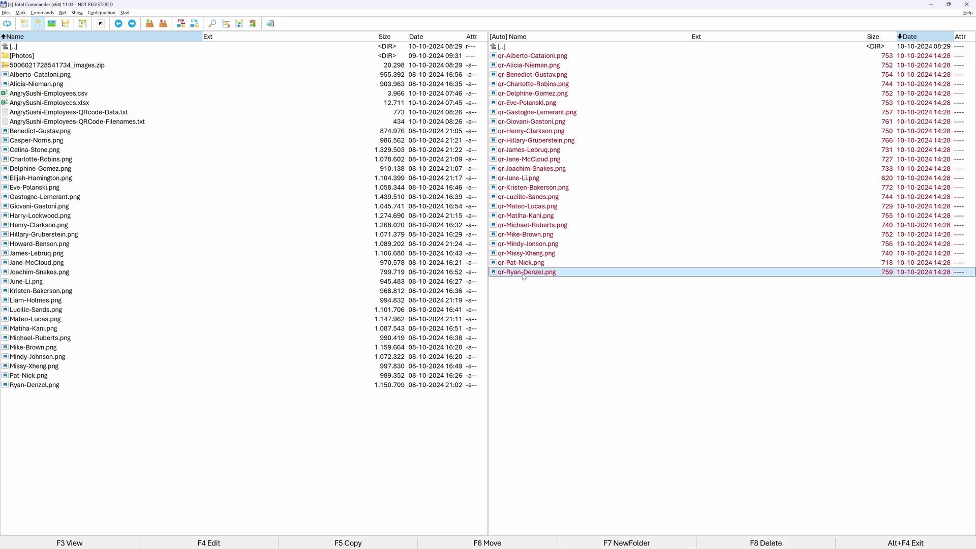
drag(523, 276, 383, 400)
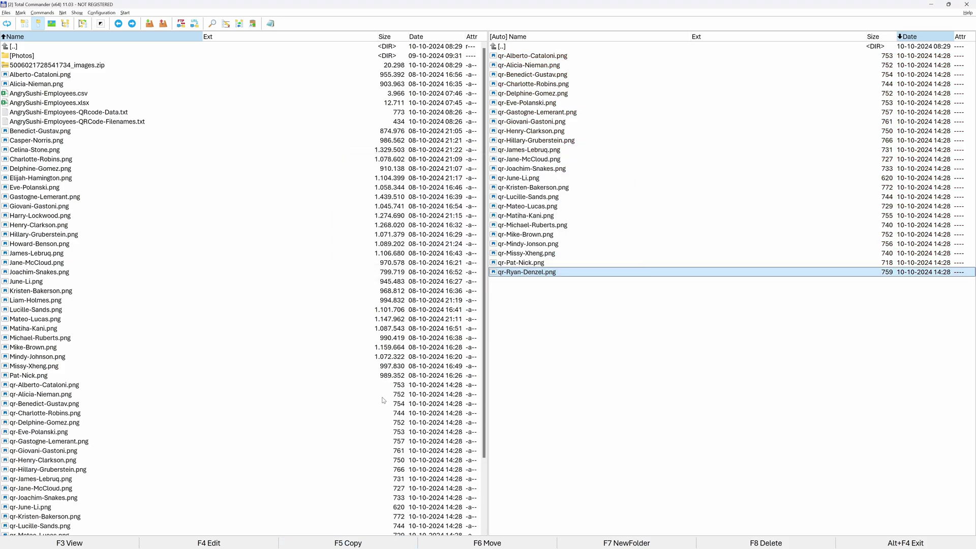
double_click(532, 47)
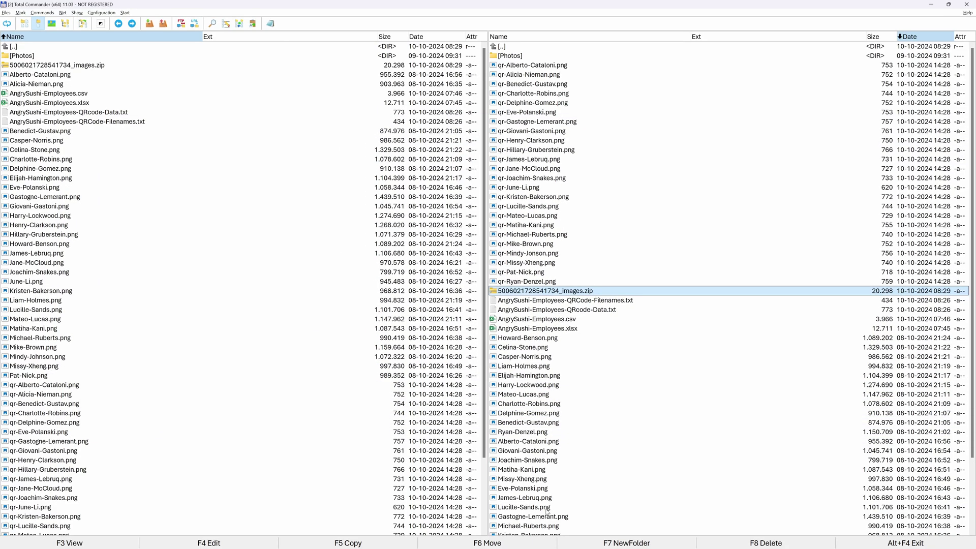
click(931, 5)
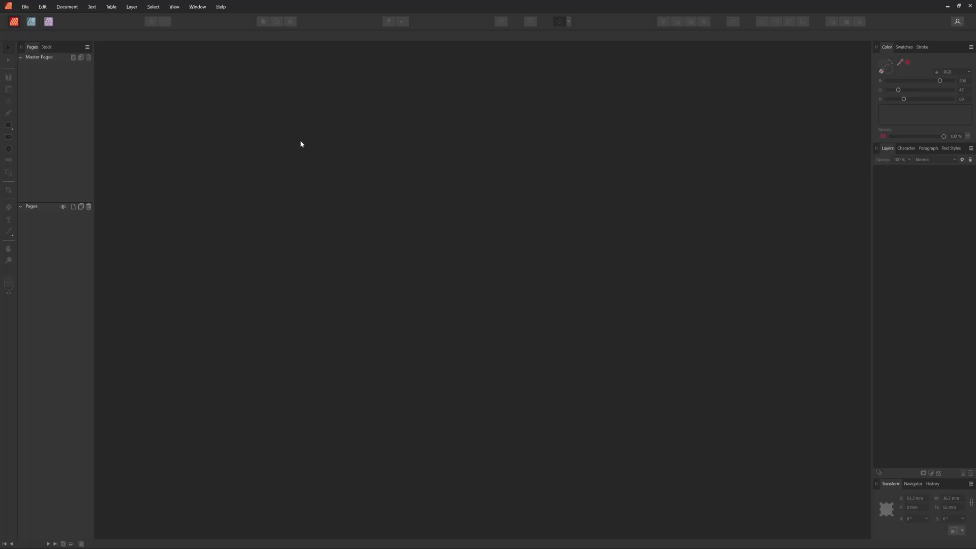
Create a new landscape 88 × 55 mm document from the Business Card preset.
click(25, 7)
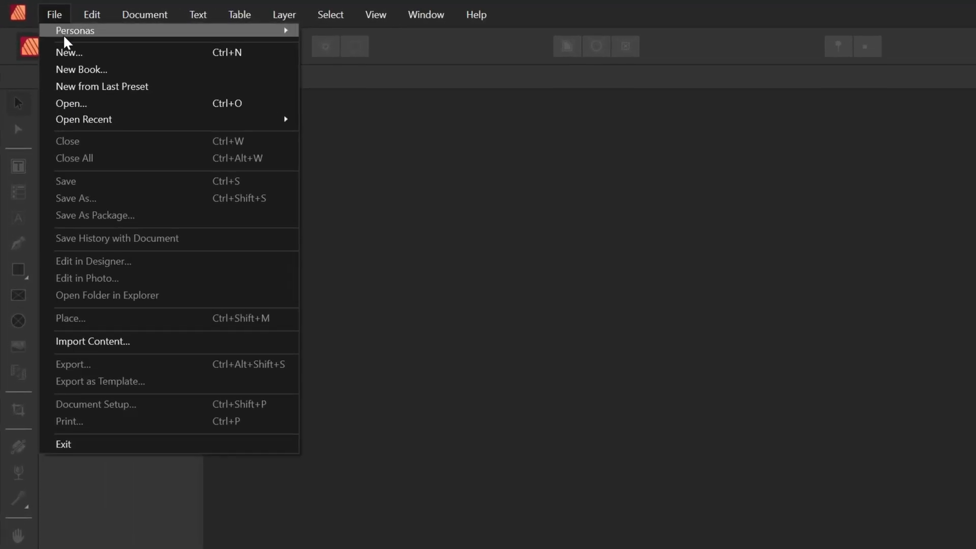
click(68, 52)
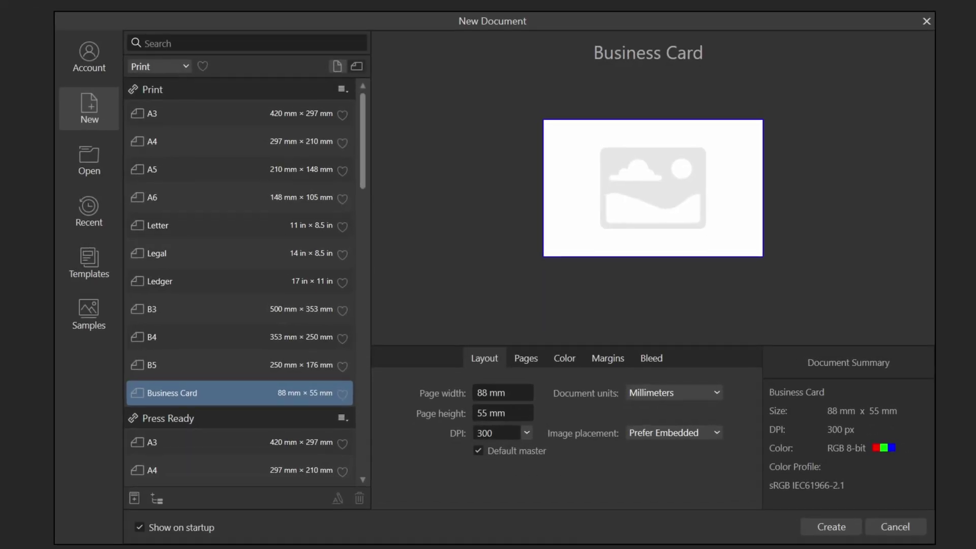
click(216, 46)
text(busi)
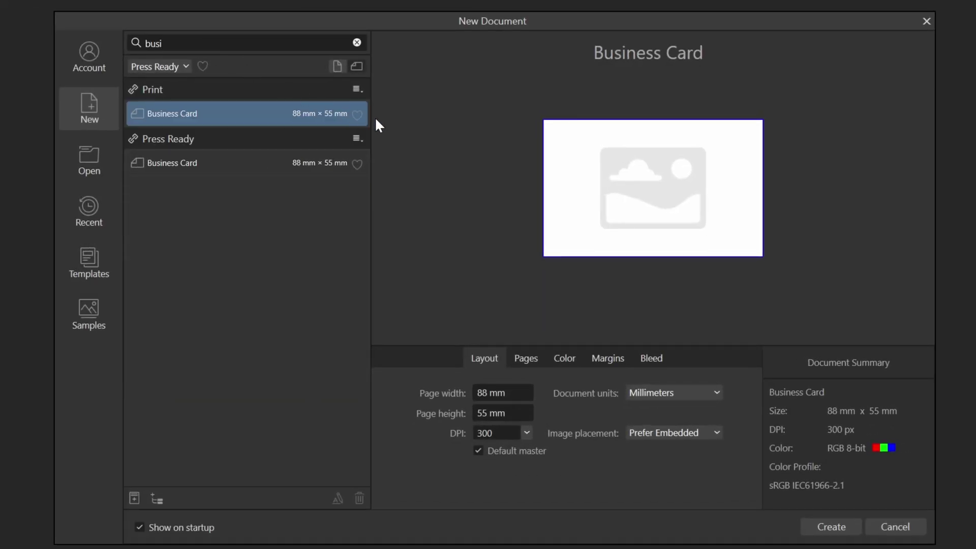
click(337, 66)
click(358, 66)
click(823, 534)
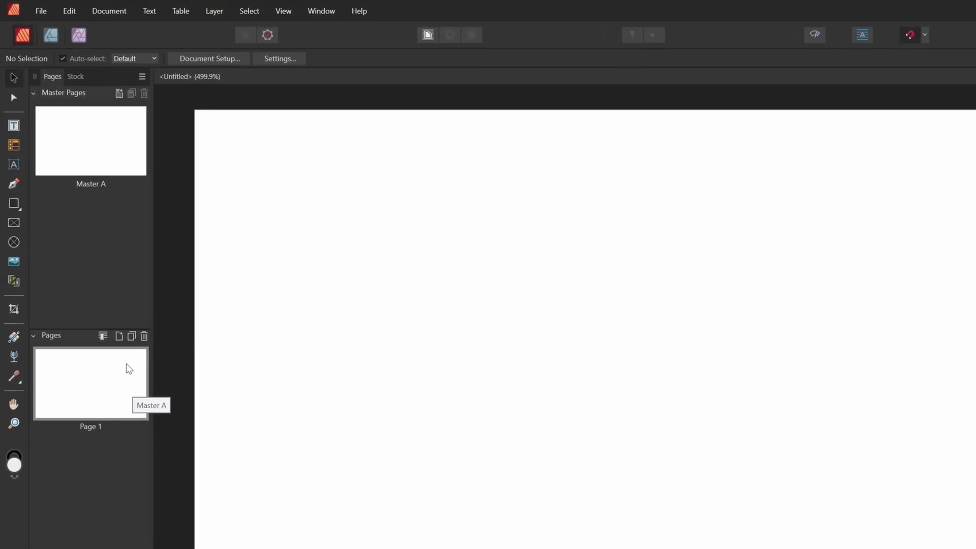
Add a second page to the document and go back to Page 1.
click(130, 368)
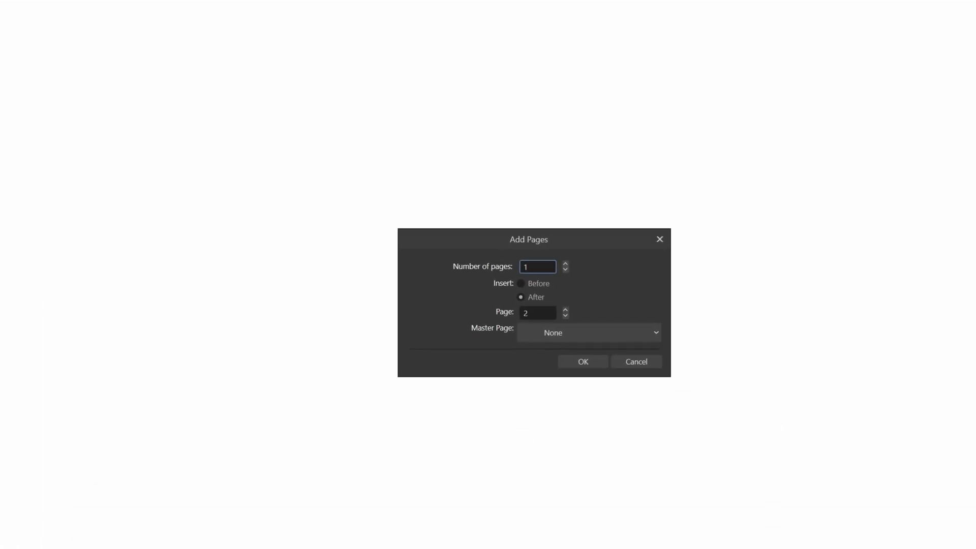
click(585, 362)
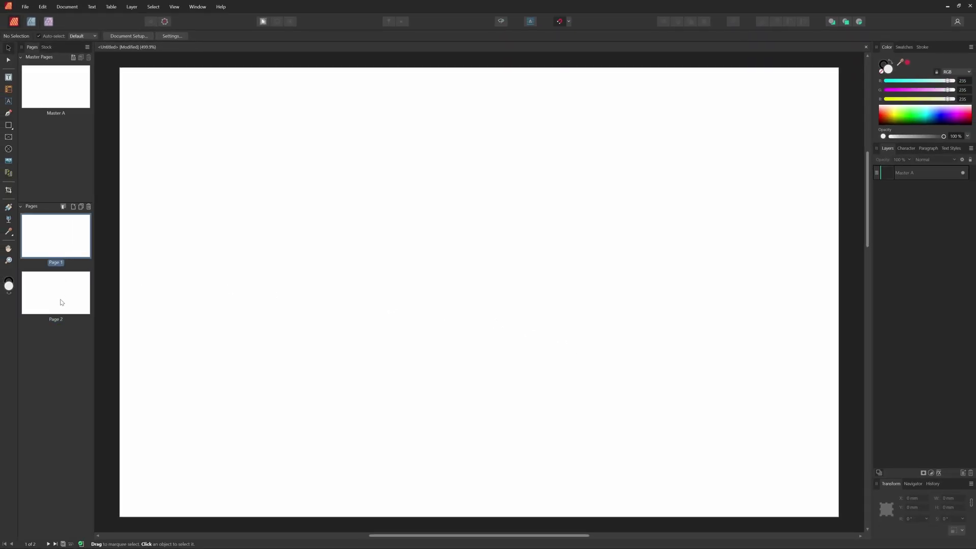
click(58, 256)
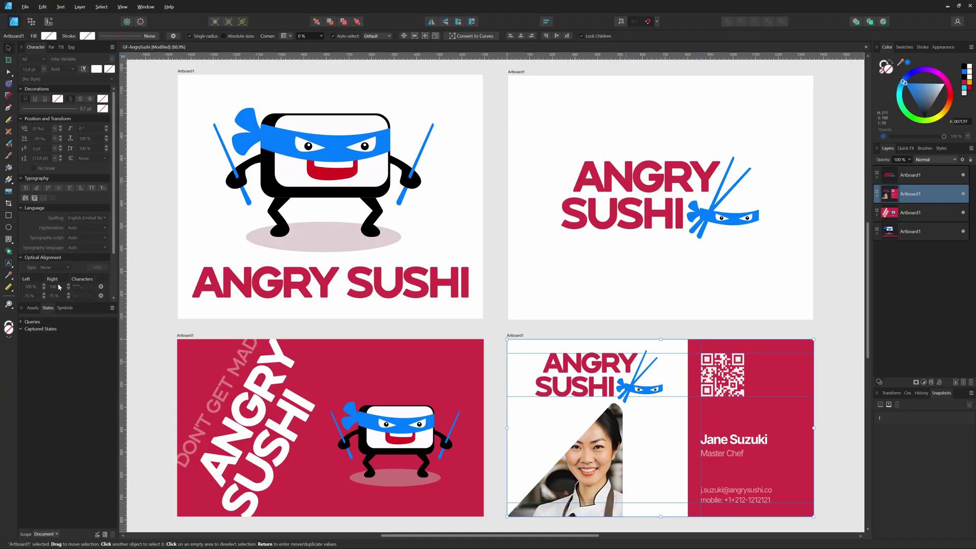
Select Artboard1's layers from Curve to Rectangle in Designer and paste them onto Page 1.
click(878, 197)
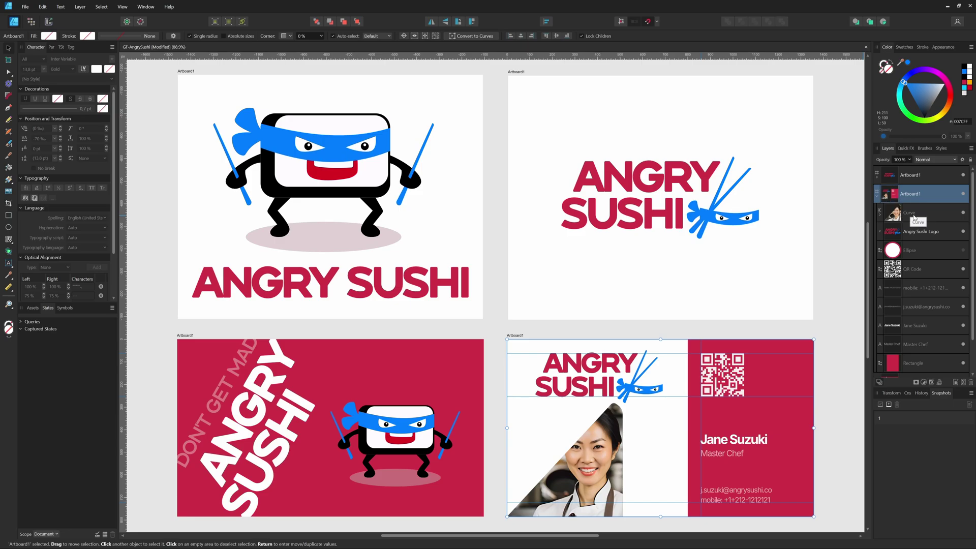
click(913, 216)
scroll(926, 279, down, 2)
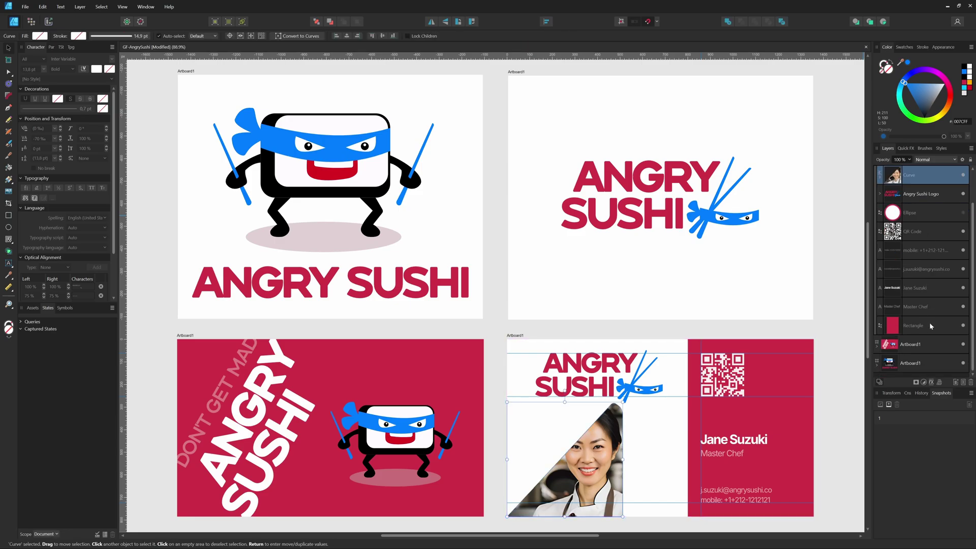
shift+click(931, 325)
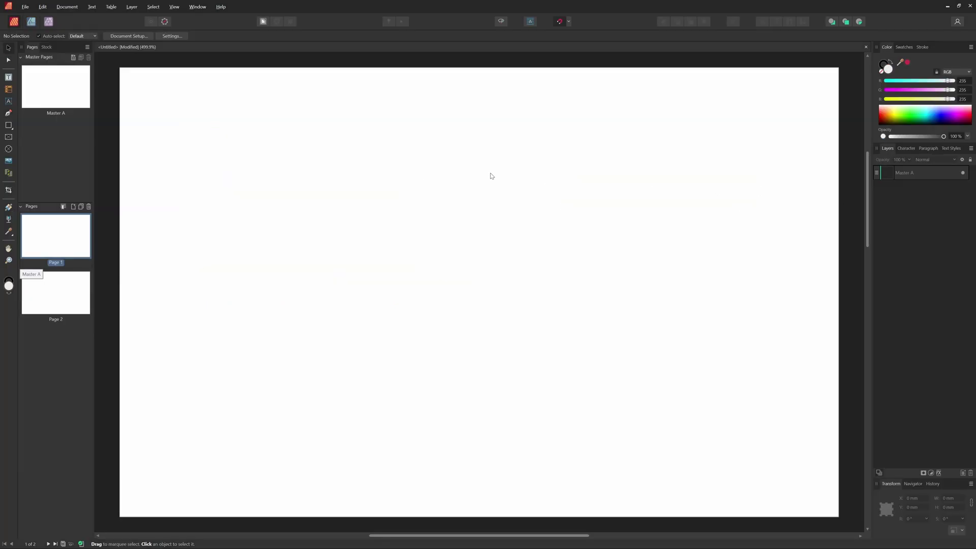
key(ctrl+v)
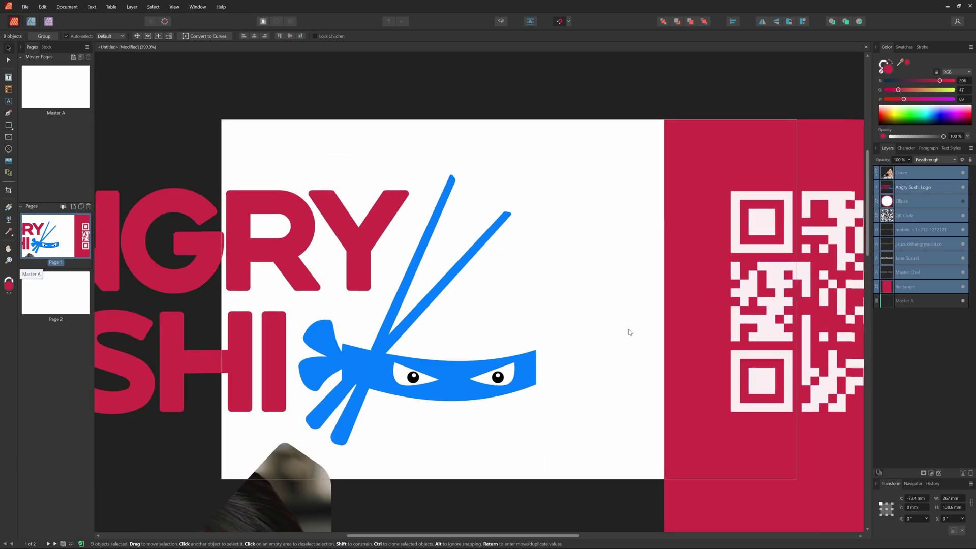
Scale the pasted design to fill the Page 1 card.
scroll(629, 332, down, 5)
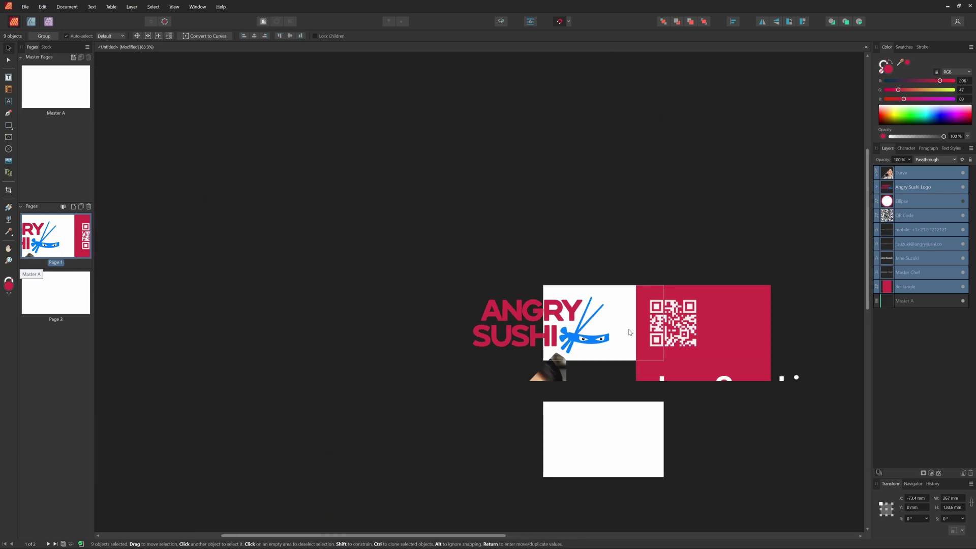
scroll(630, 333, down, 1)
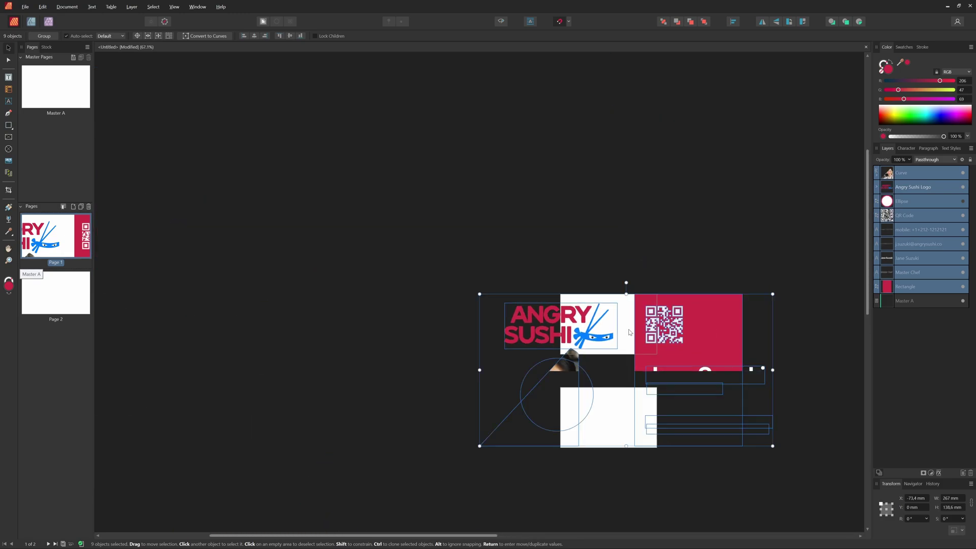
scroll(630, 332, up, 5)
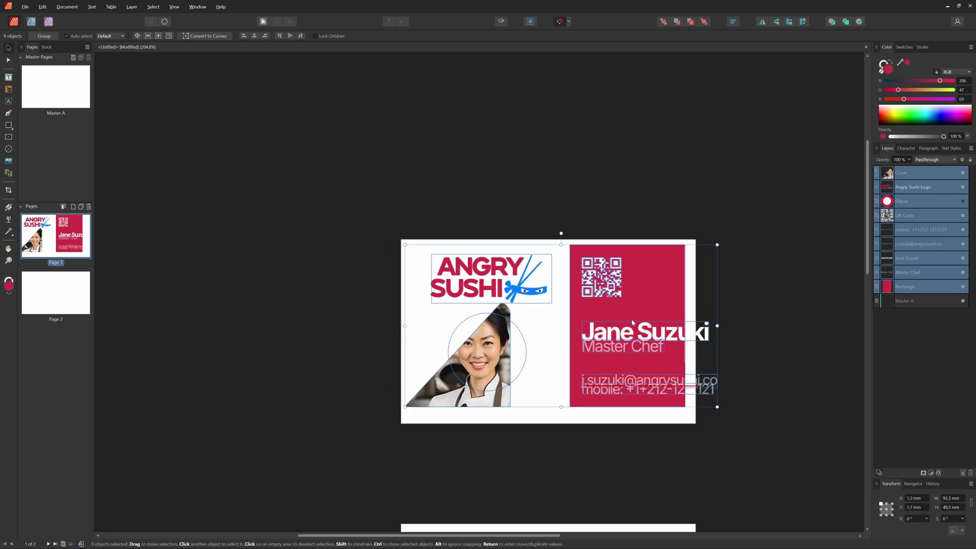
drag(405, 406, 404, 409)
scroll(625, 214, up, 1)
Tint the triangle Curve light pink and delete the sample QR code, then check the red panel's objects.
click(901, 172)
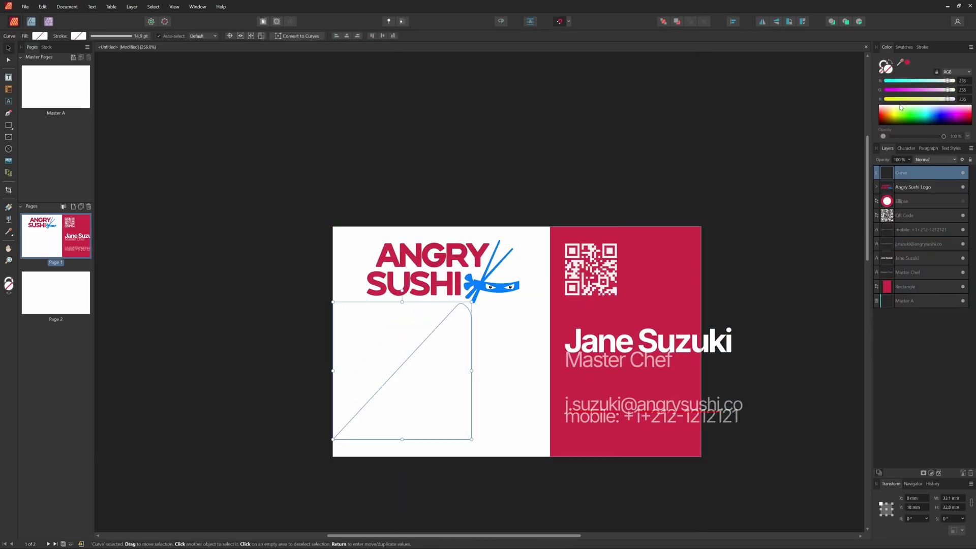
drag(948, 89, 938, 90)
key(a)
scroll(425, 440, up, 2)
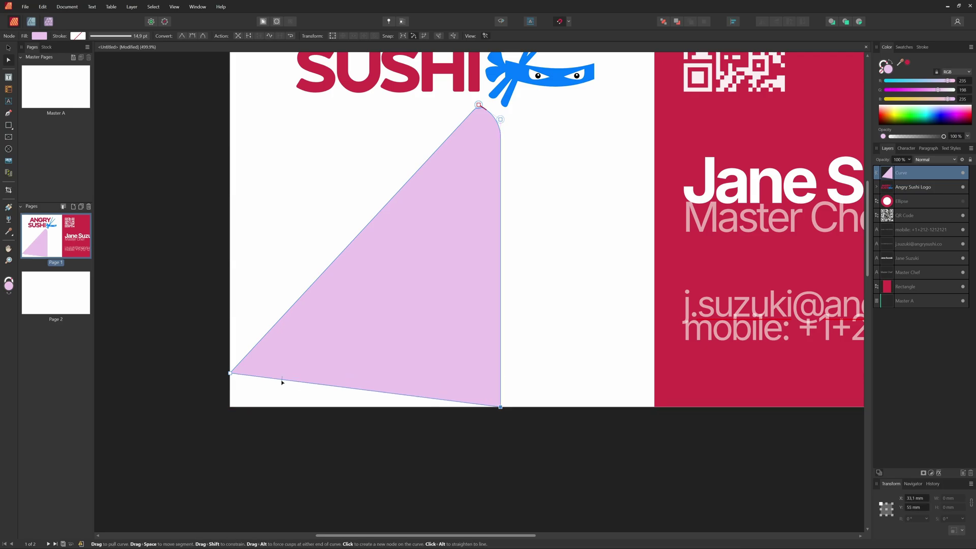
scroll(332, 479, down, 2)
key(v)
click(615, 209)
key(Delete)
drag(699, 399, 654, 350)
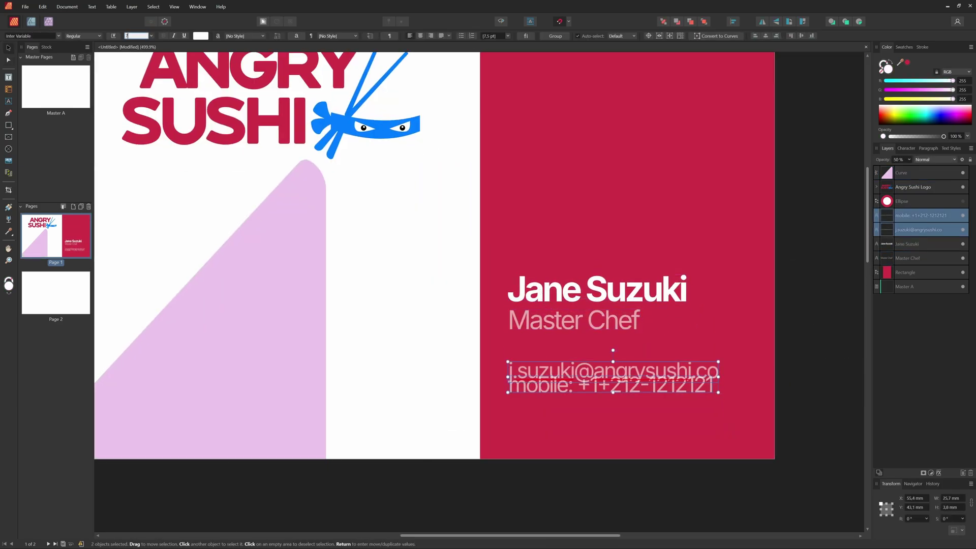
click(571, 337)
scroll(574, 300, down, 3)
click(574, 309)
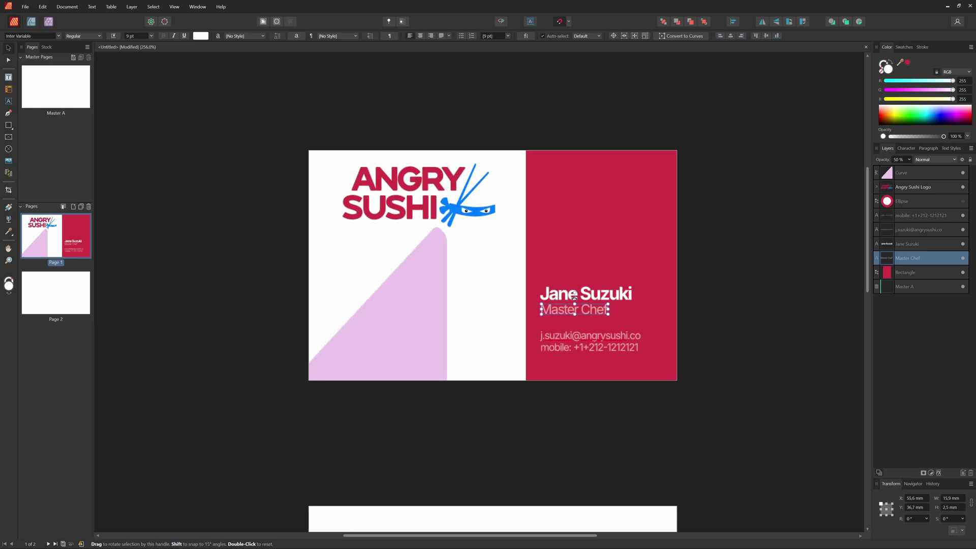
Switch to Page 2 and copy Designer's Angry Sushi Logo and background Rectangle layers.
click(55, 302)
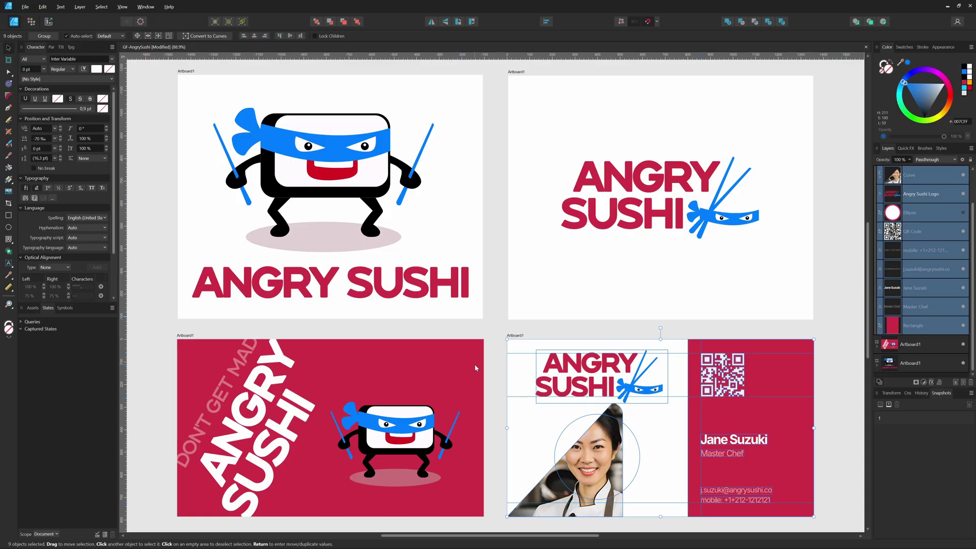
click(475, 367)
scroll(920, 285, down, 1)
ctrl+click(922, 329)
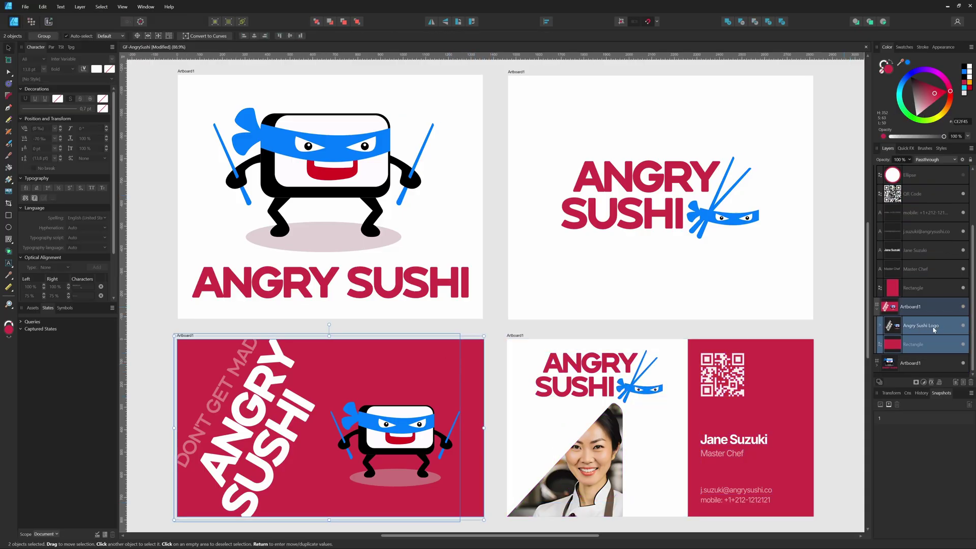
right_click(934, 329)
click(925, 345)
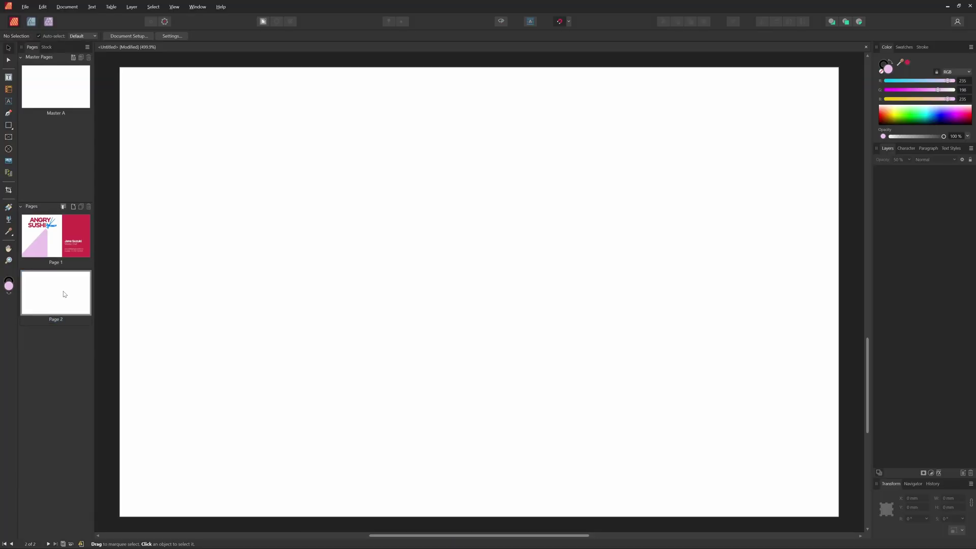
Paste the logo design onto Page 2 and scale it to about 96.8 × 57.5 mm.
scroll(460, 283, down, 3)
key(ctrl+v)
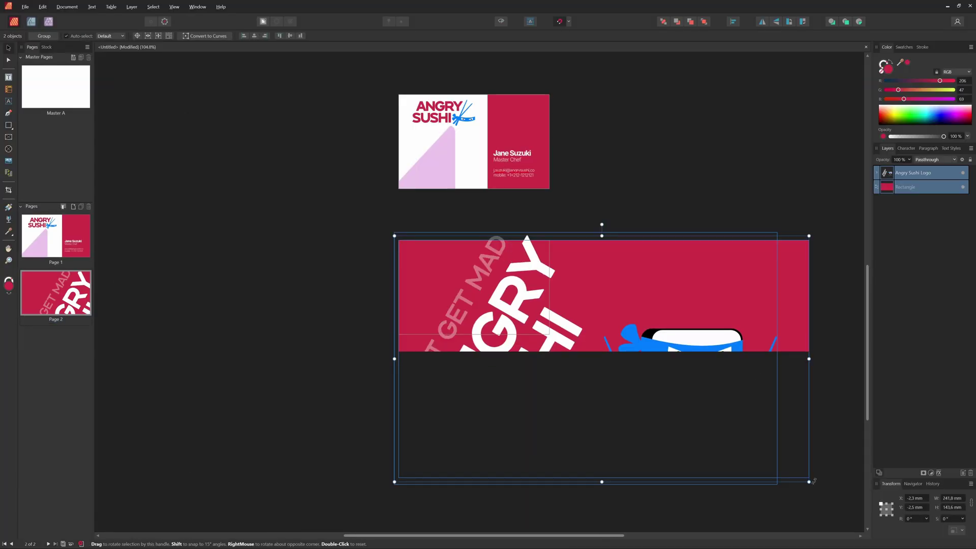
drag(810, 480, 539, 352)
scroll(539, 351, up, 4)
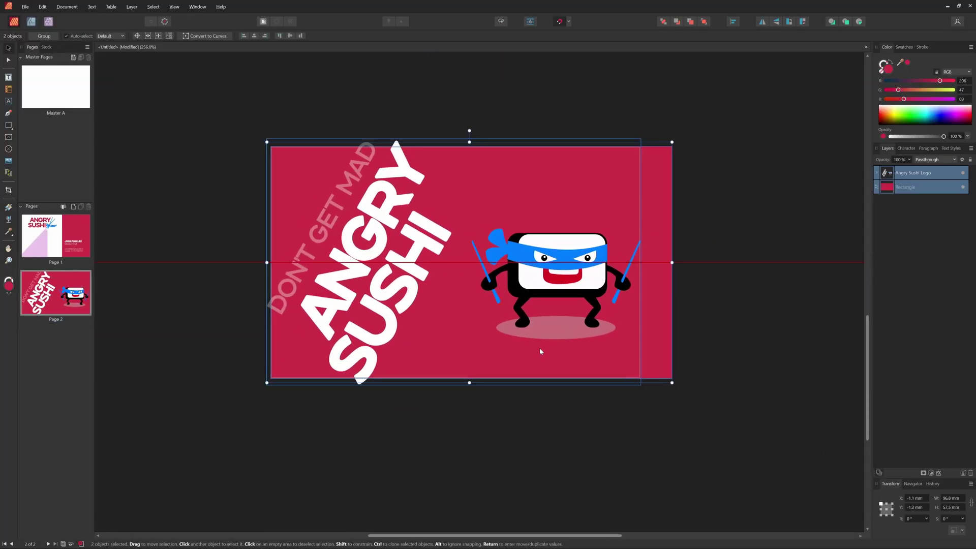
double_click(559, 264)
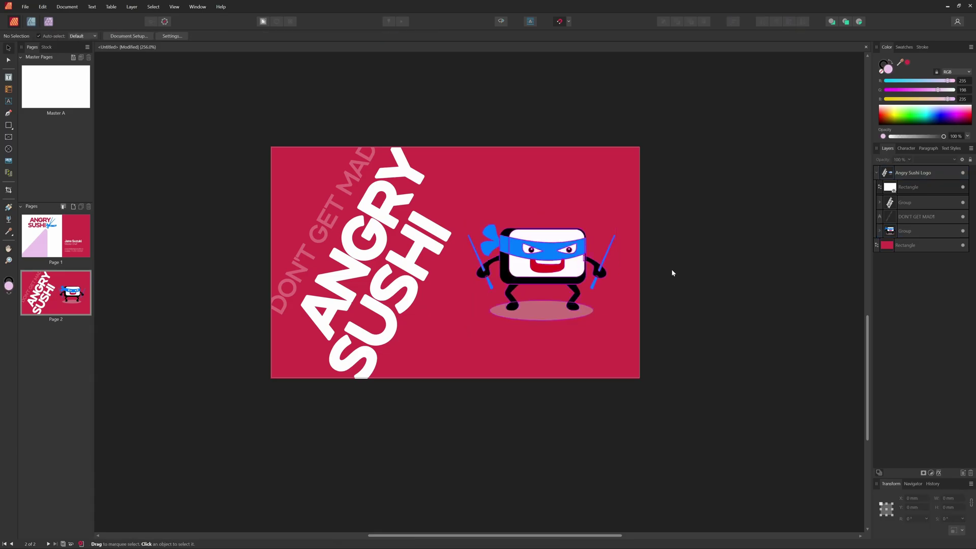
Deselect everything and return to Page 1.
click(208, 275)
click(84, 248)
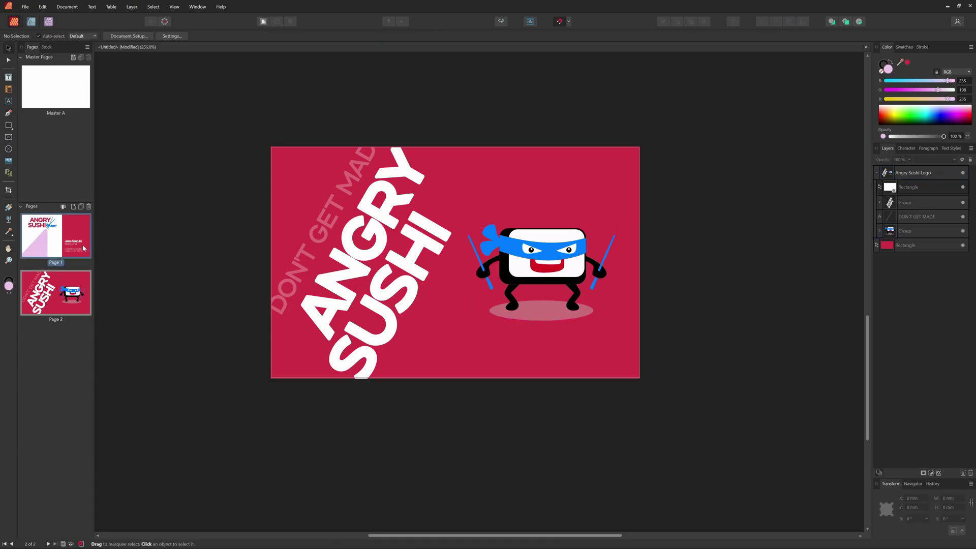
double_click(37, 242)
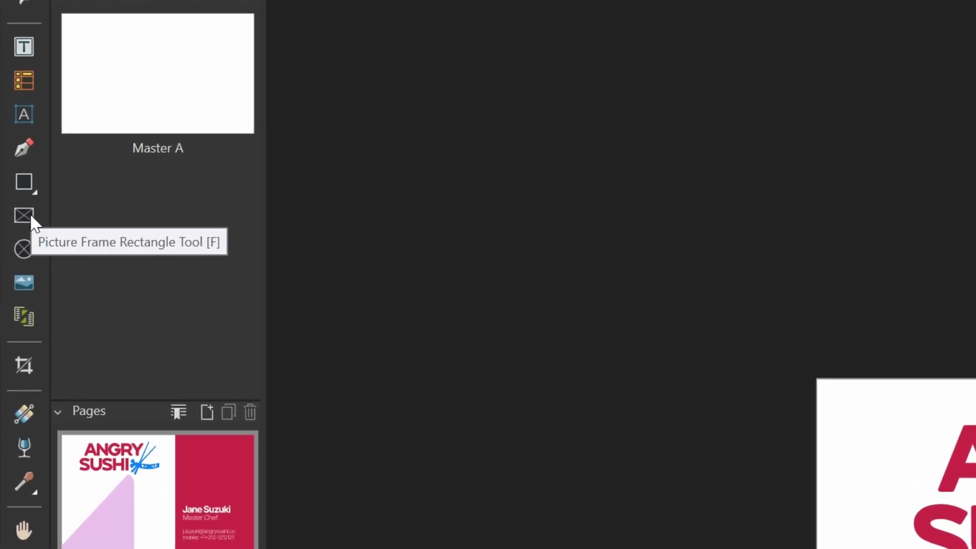
Draw a picture frame from the card's lower-left corner and nest it inside the triangle Curve.
click(10, 137)
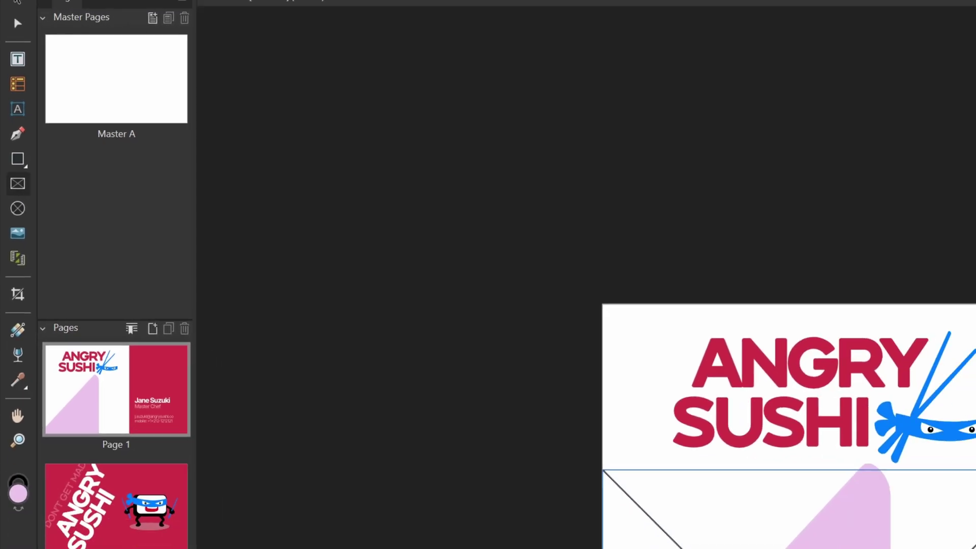
drag(289, 275, 507, 489)
drag(888, 173, 902, 185)
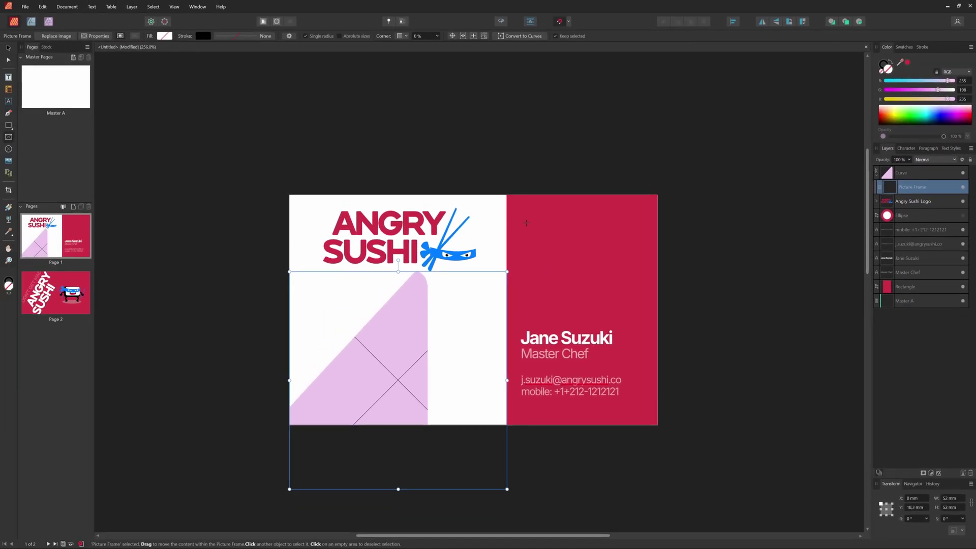
Draw a square picture frame on the red panel, name it QR, and move it to the top of Layers.
drag(526, 222, 572, 261)
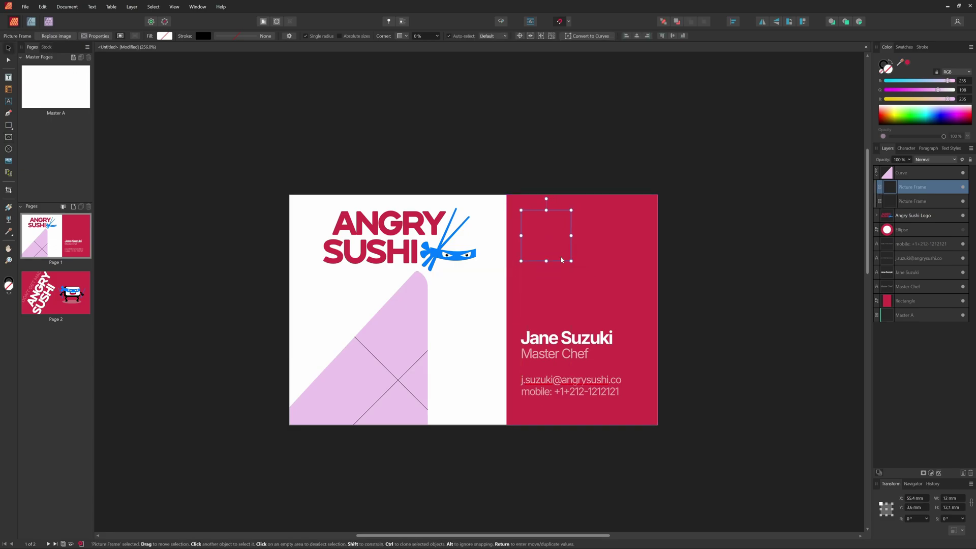
drag(542, 224, 419, 227)
scroll(419, 228, up, 4)
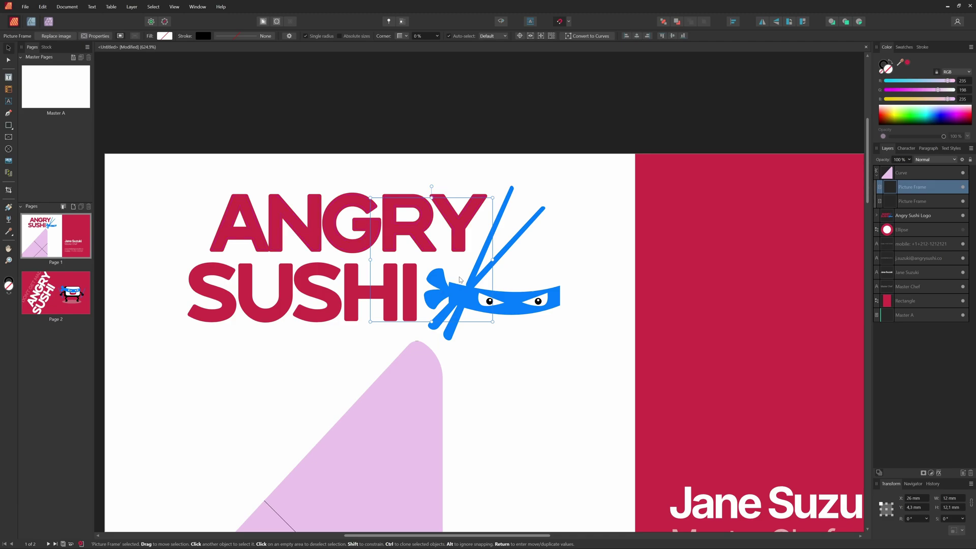
drag(478, 323, 444, 322)
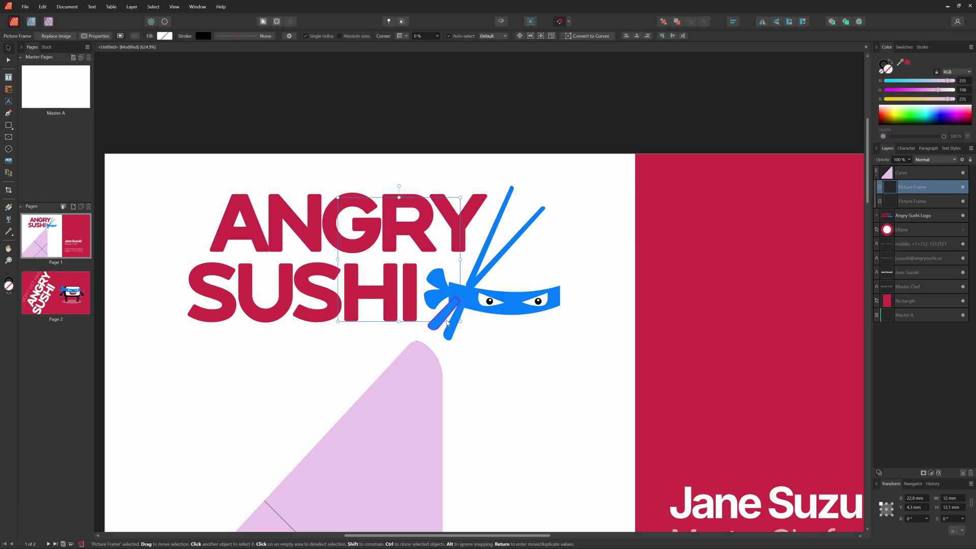
drag(461, 196, 463, 194)
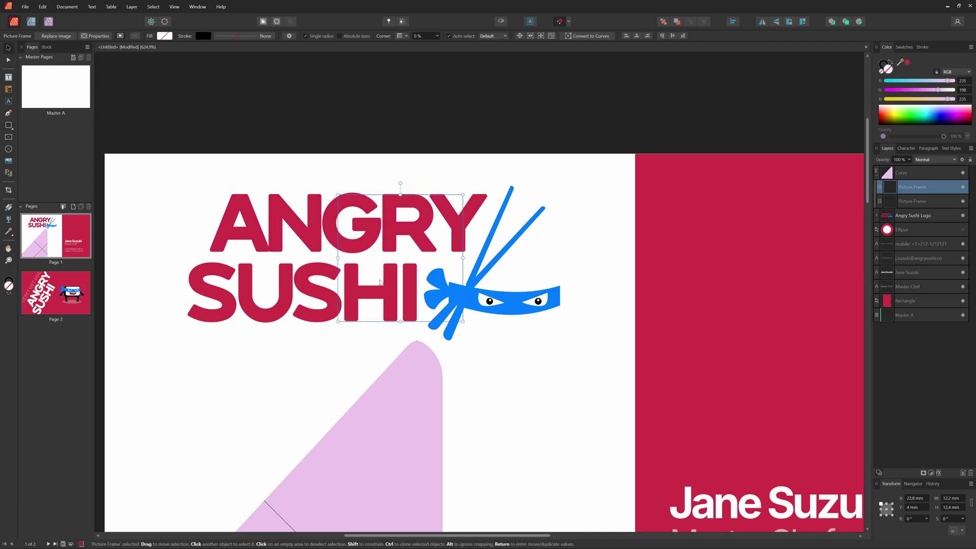
drag(365, 332, 699, 325)
double_click(907, 187)
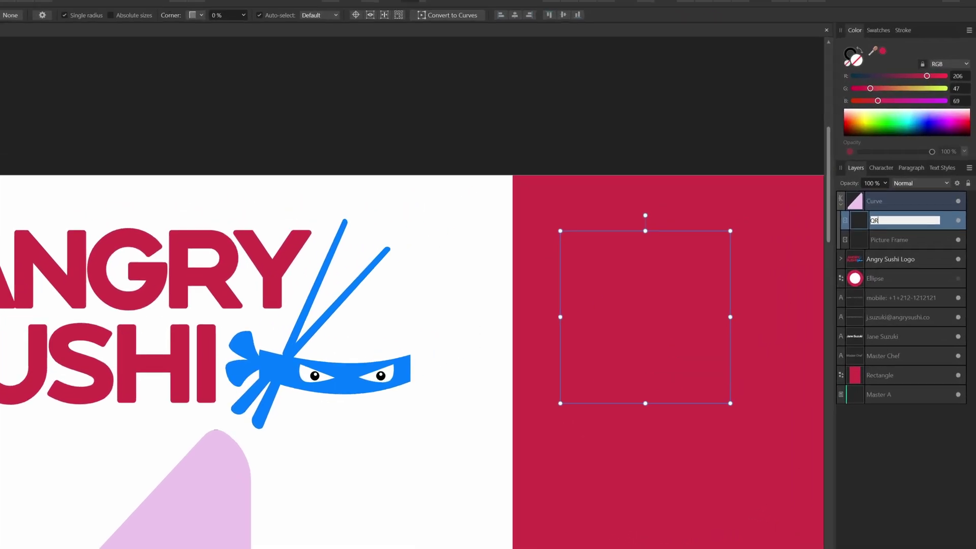
text(QR)
key(Return)
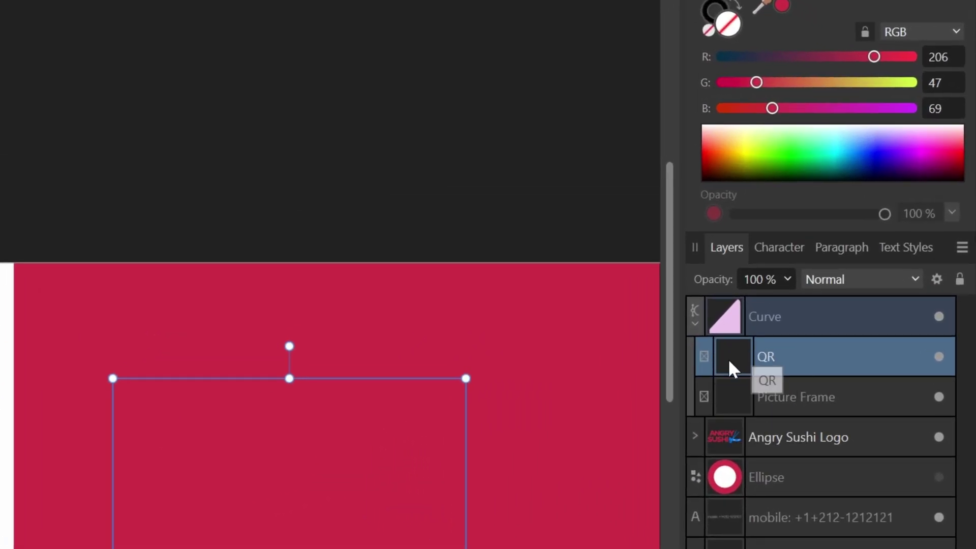
drag(728, 359, 817, 301)
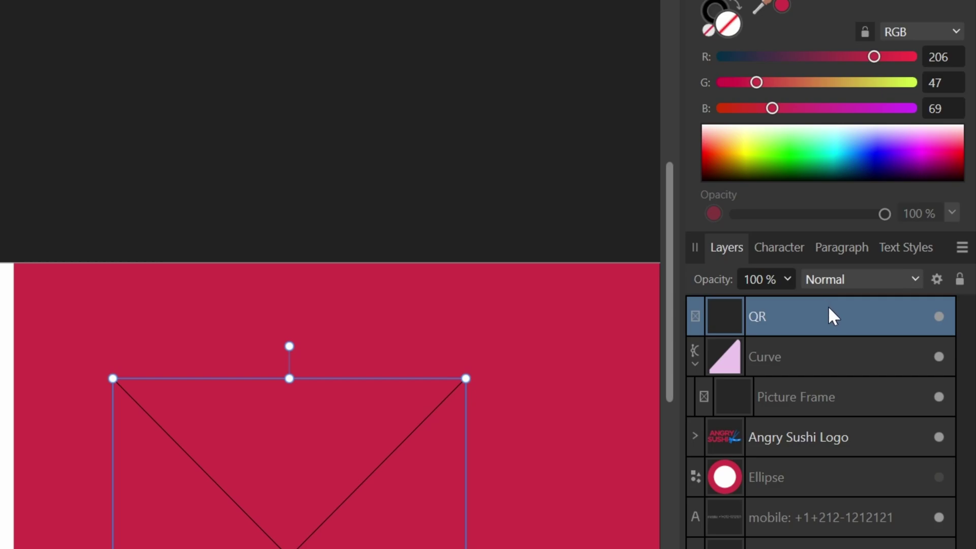
Rename the frame nested inside Curve to Photo.
click(695, 364)
double_click(815, 396)
text(Photo)
key(Return)
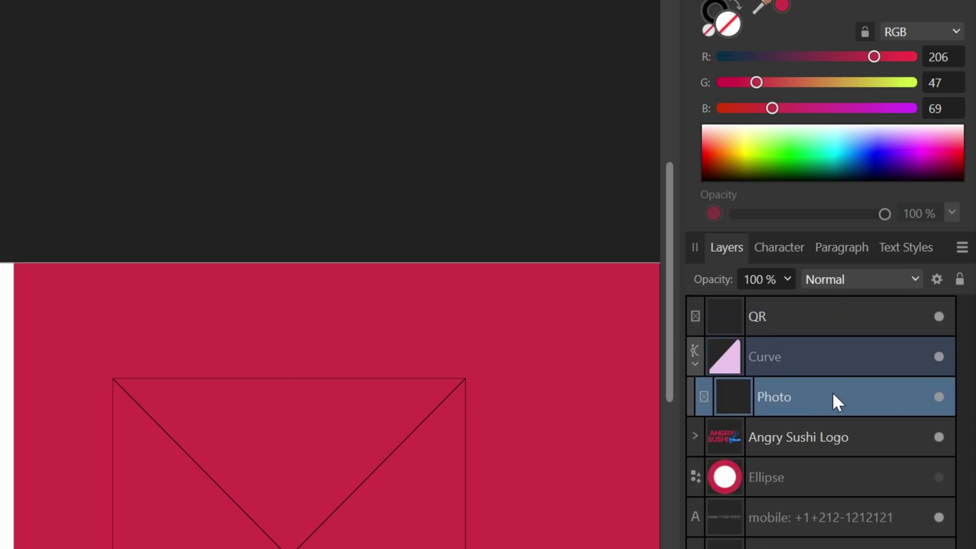
click(695, 364)
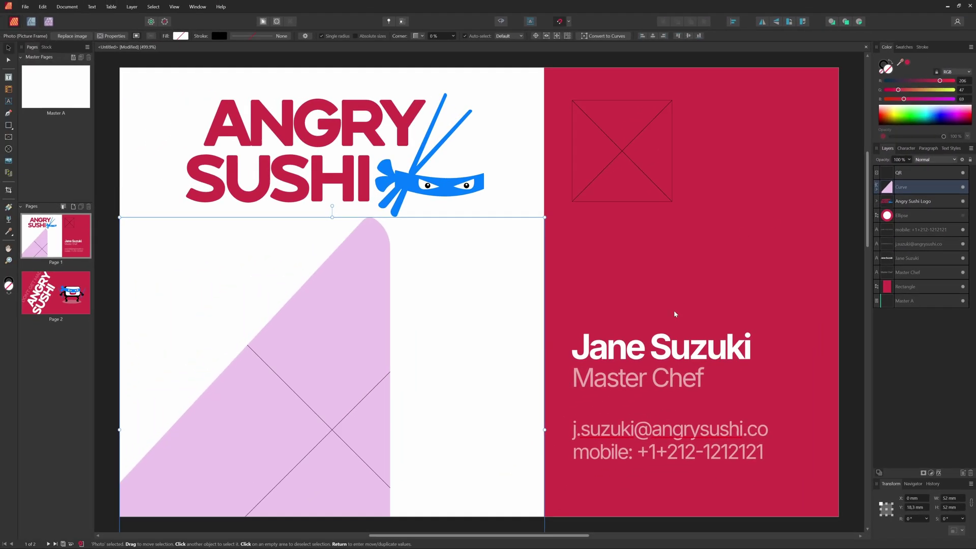
Add AngrySushi-Employees.csv as the merge source, with a ';' delimiter and record preview on.
click(438, 63)
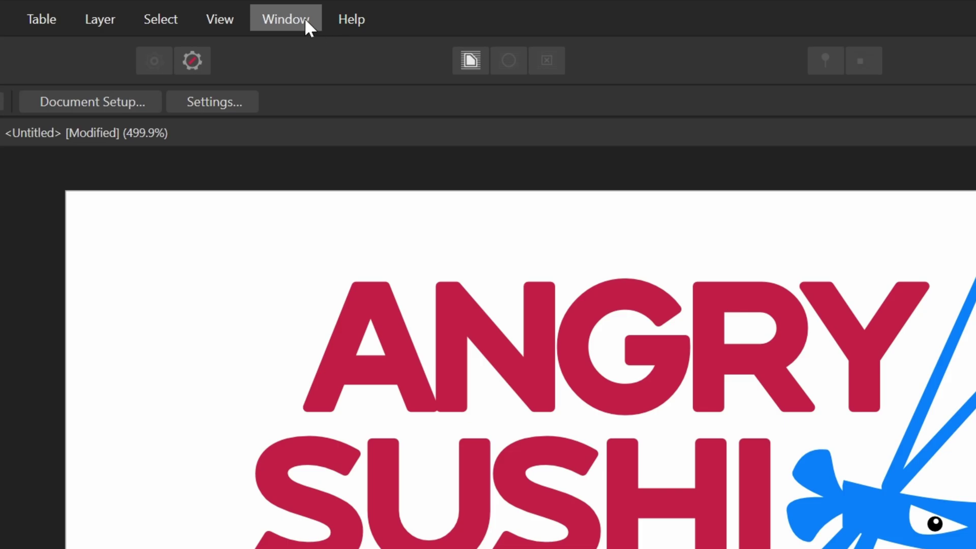
click(304, 20)
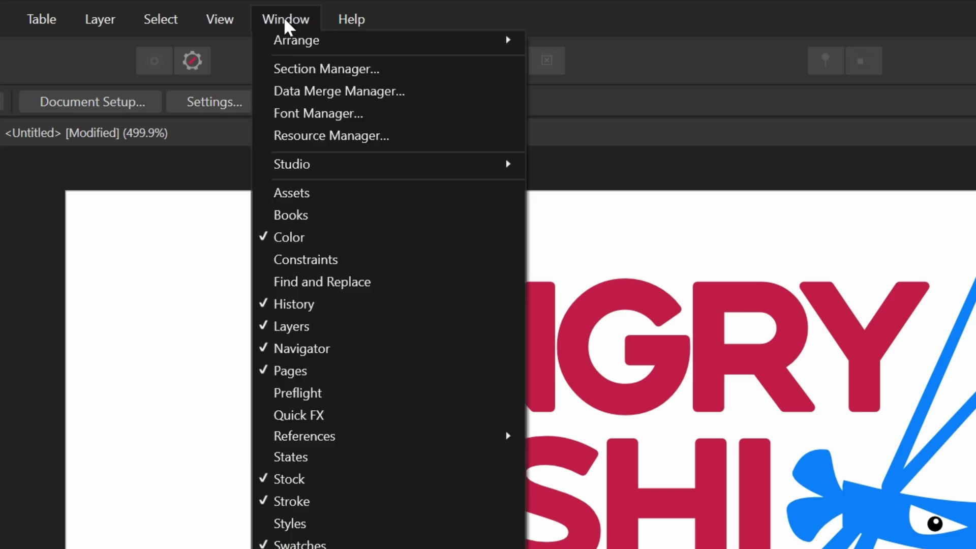
click(309, 92)
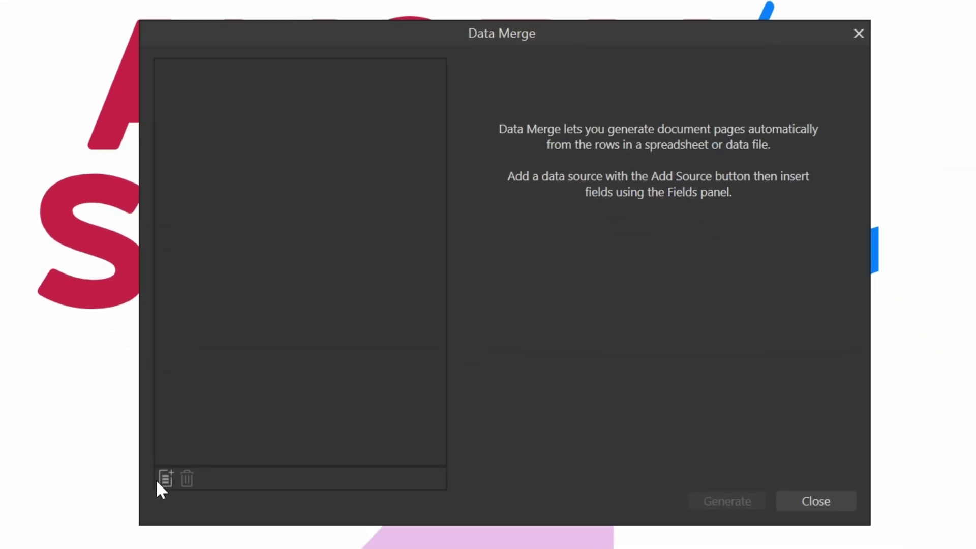
click(165, 478)
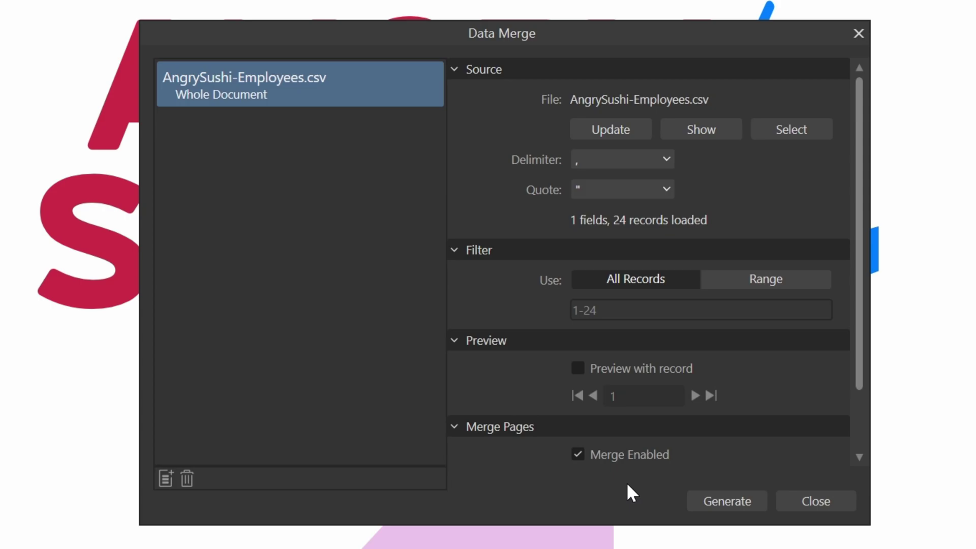
click(666, 171)
click(615, 234)
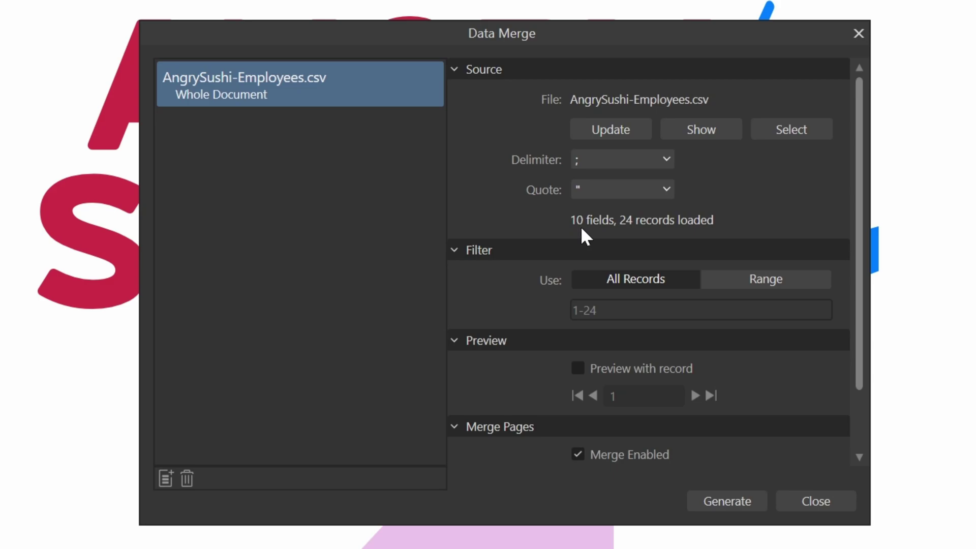
click(621, 371)
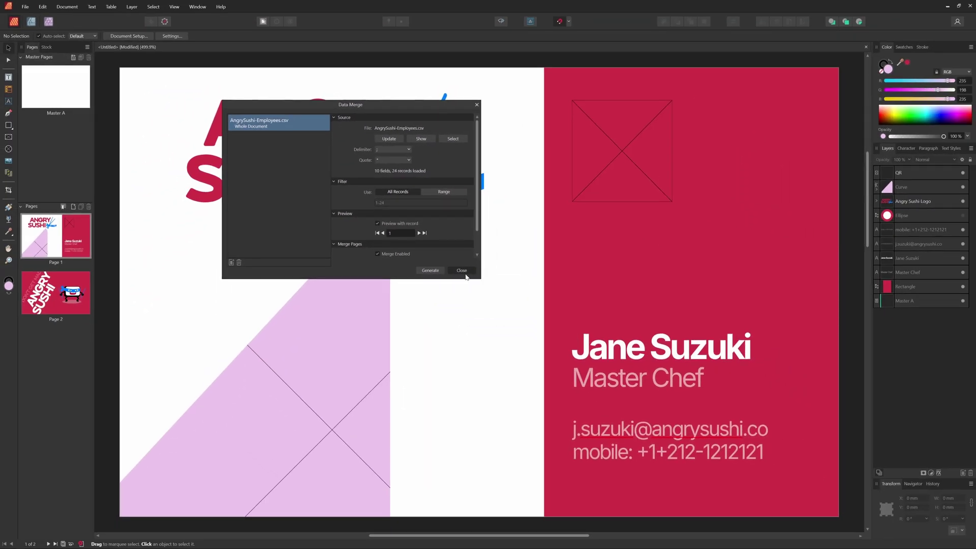
Close the merge settings and place the merge Fields panel to the right, off the logo.
click(466, 273)
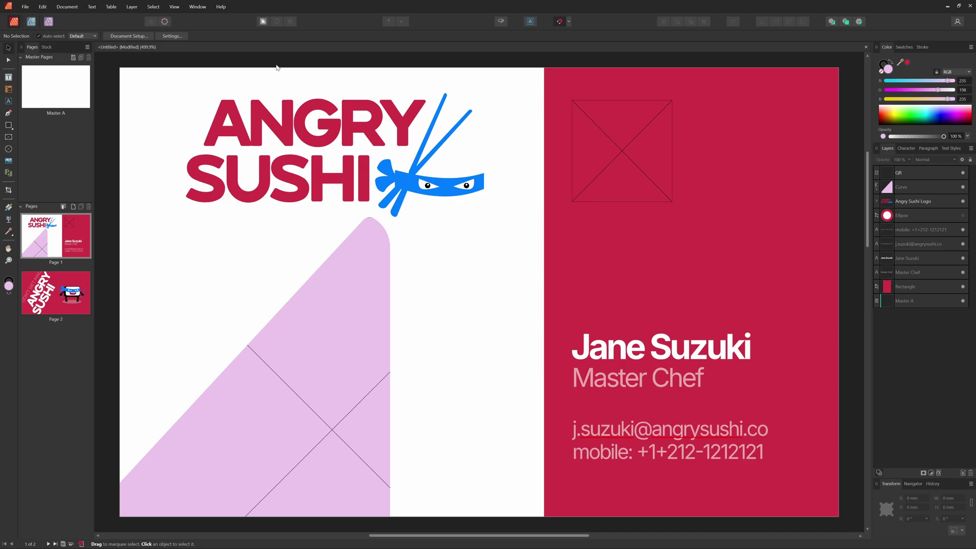
click(192, 8)
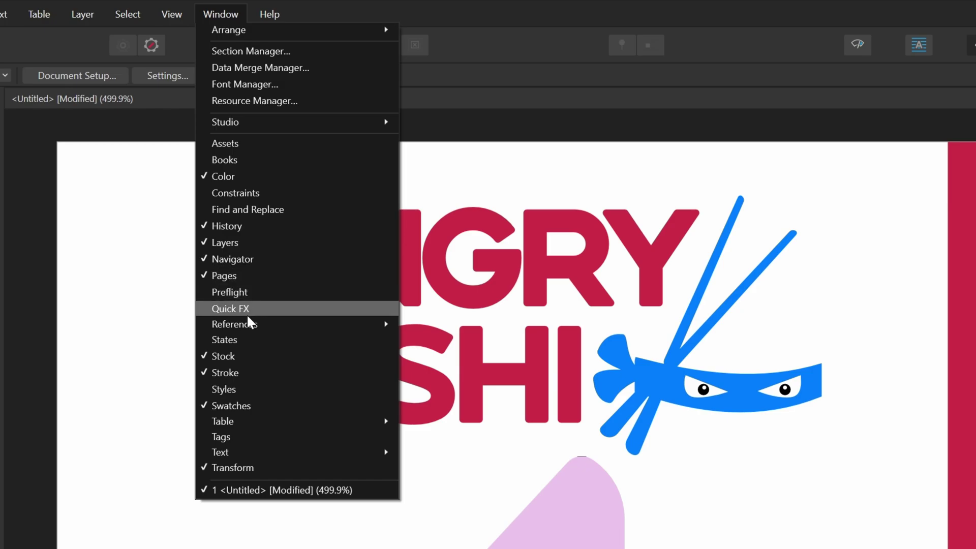
mouse_move(251, 327)
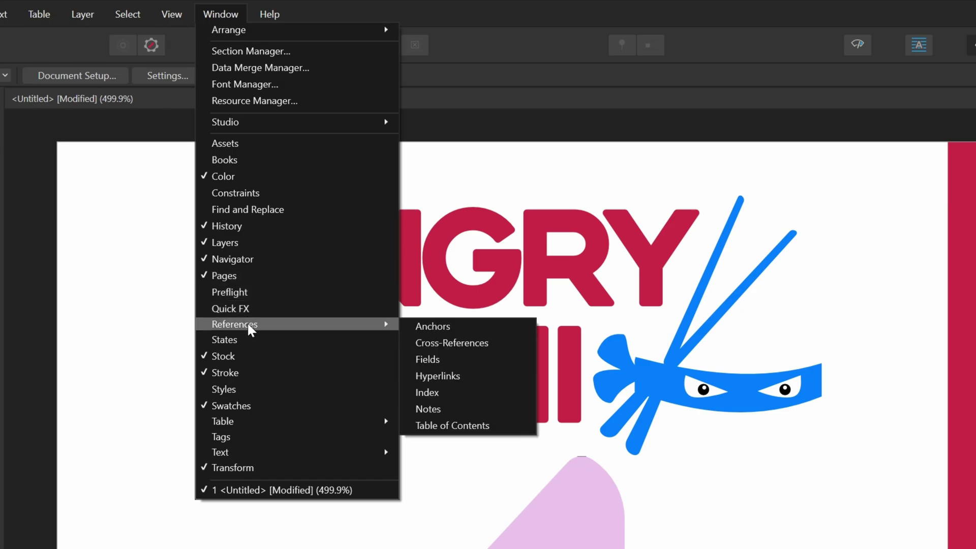
click(450, 358)
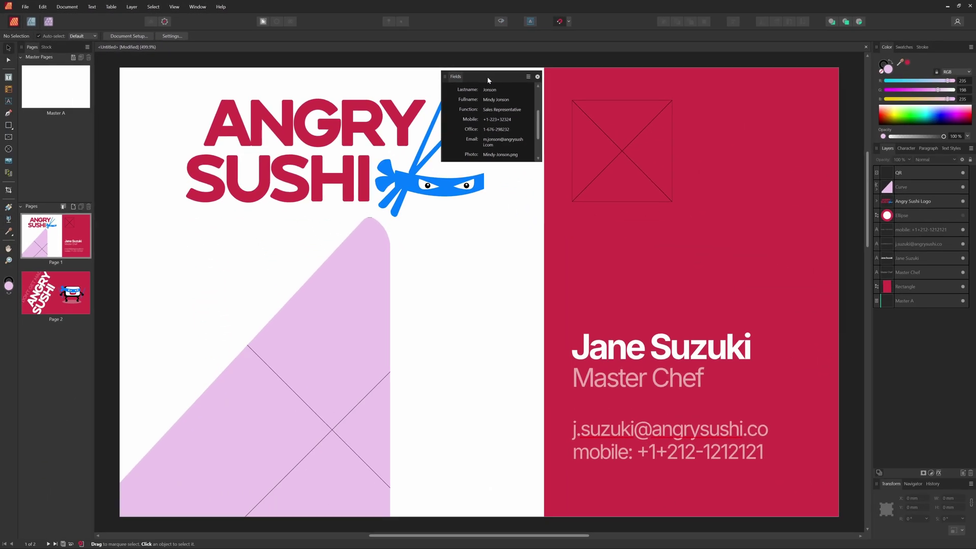
drag(829, 161, 810, 57)
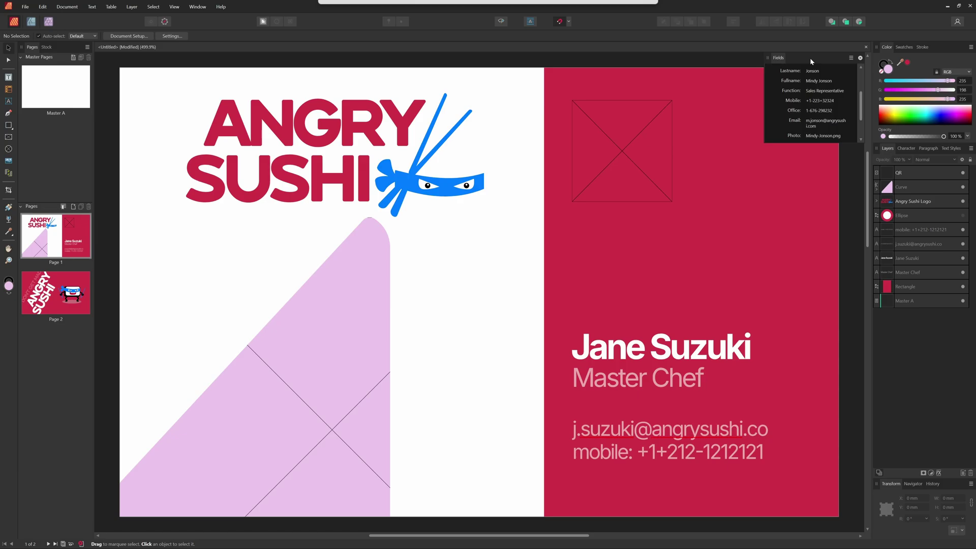
drag(810, 57, 810, 57)
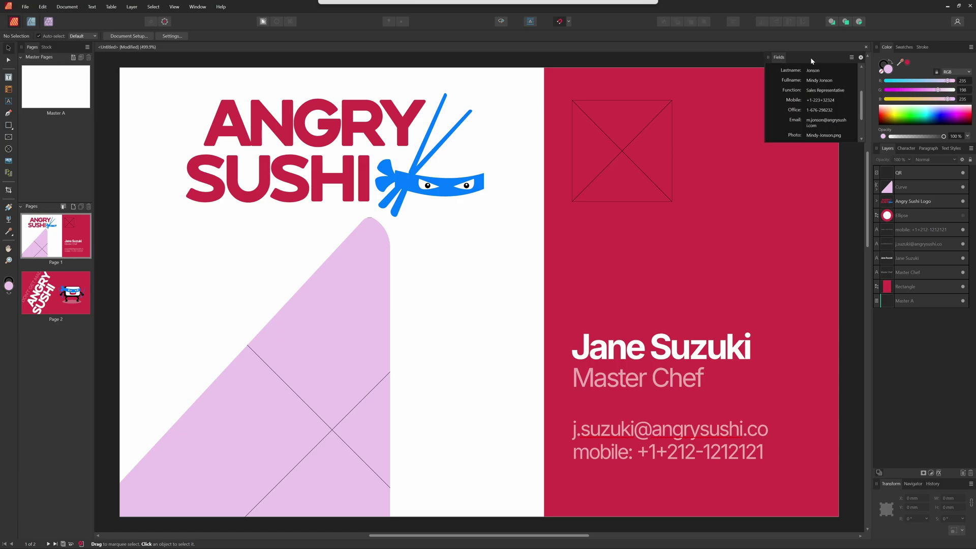
Replace the sample name with the Fullname field and Master Chef with the Function field.
click(670, 357)
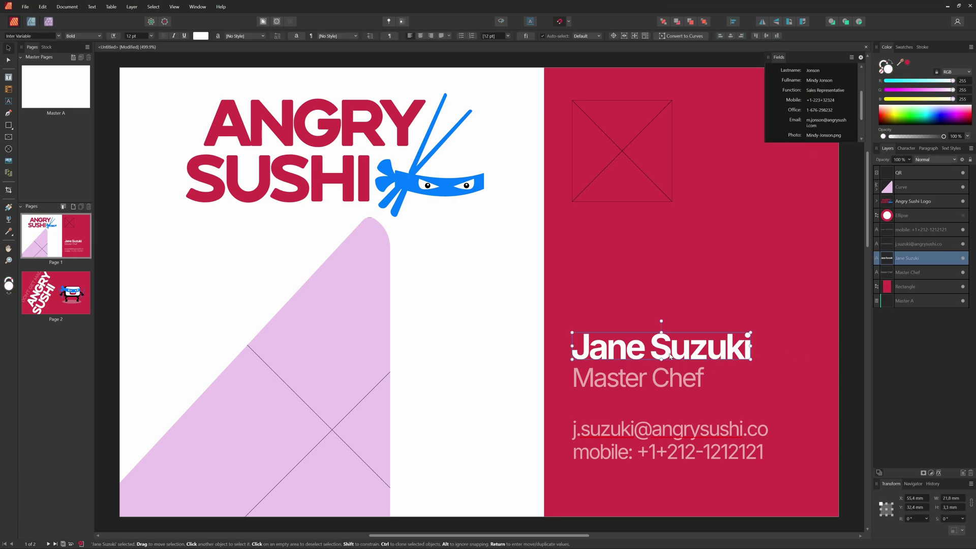
double_click(670, 357)
key(ctrl+a)
scroll(792, 90, up, 1)
double_click(791, 89)
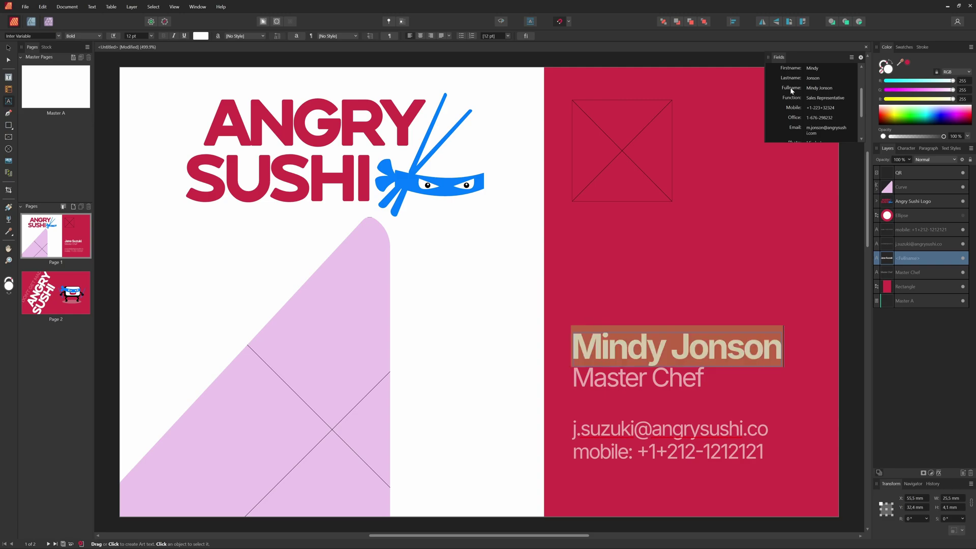
double_click(644, 380)
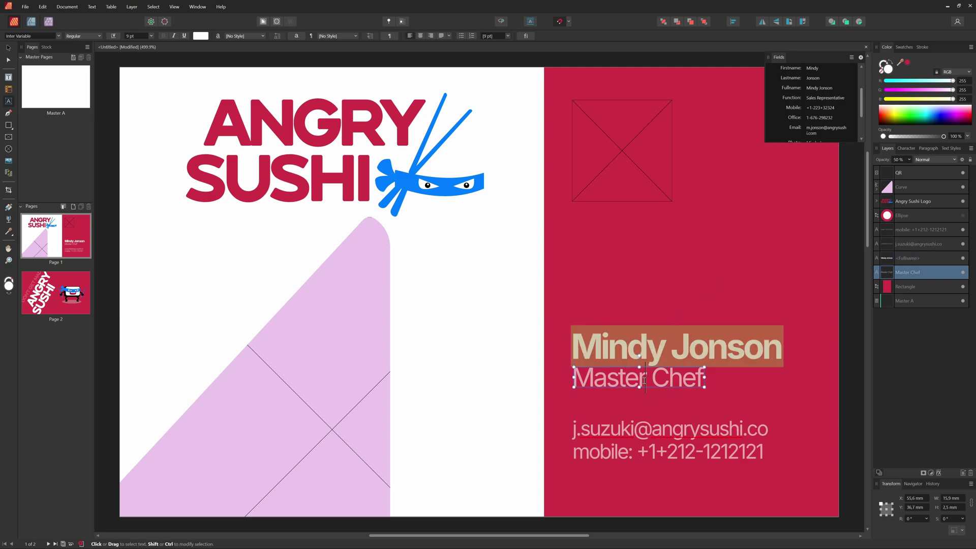
triple_click(661, 384)
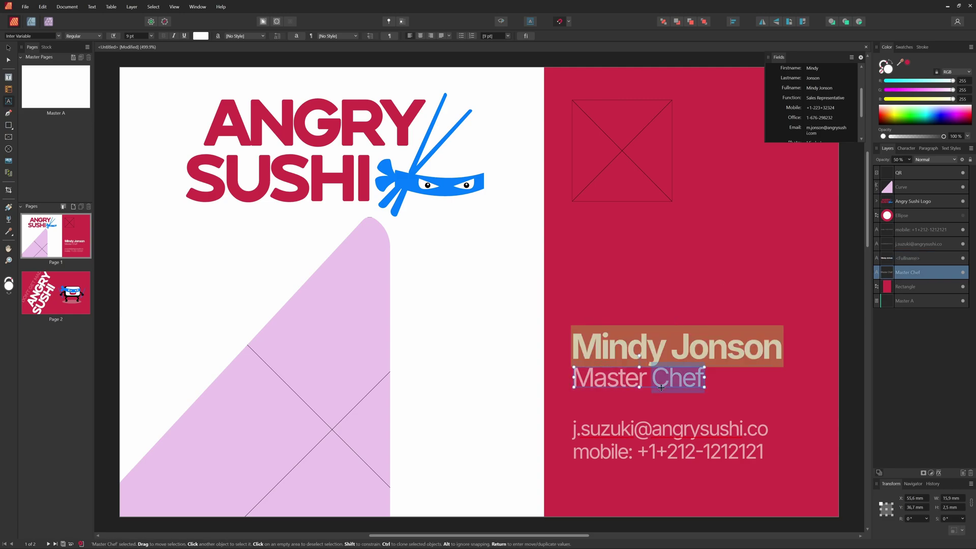
double_click(796, 102)
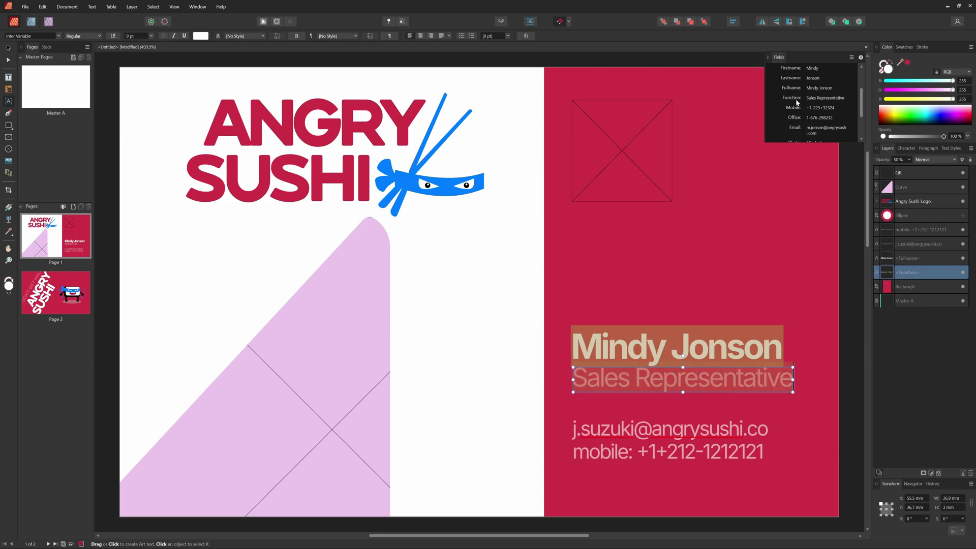
Replace the email line with the Email field and the sample phone number with Mobile.
triple_click(651, 426)
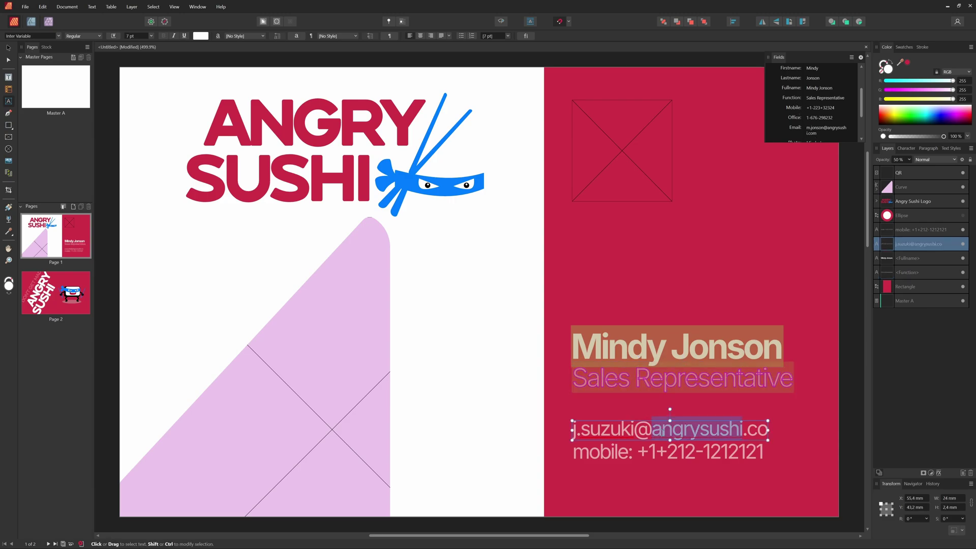
double_click(799, 126)
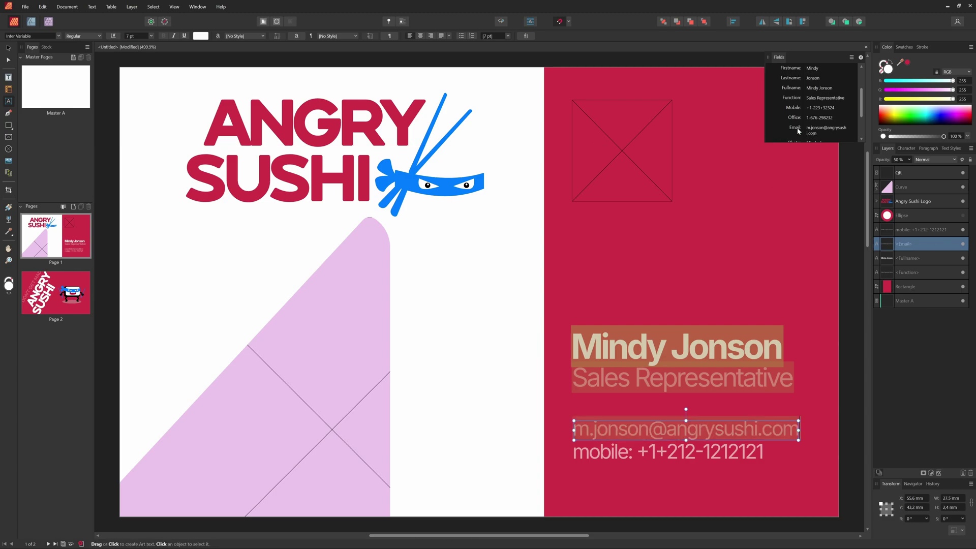
click(701, 454)
triple_click(701, 454)
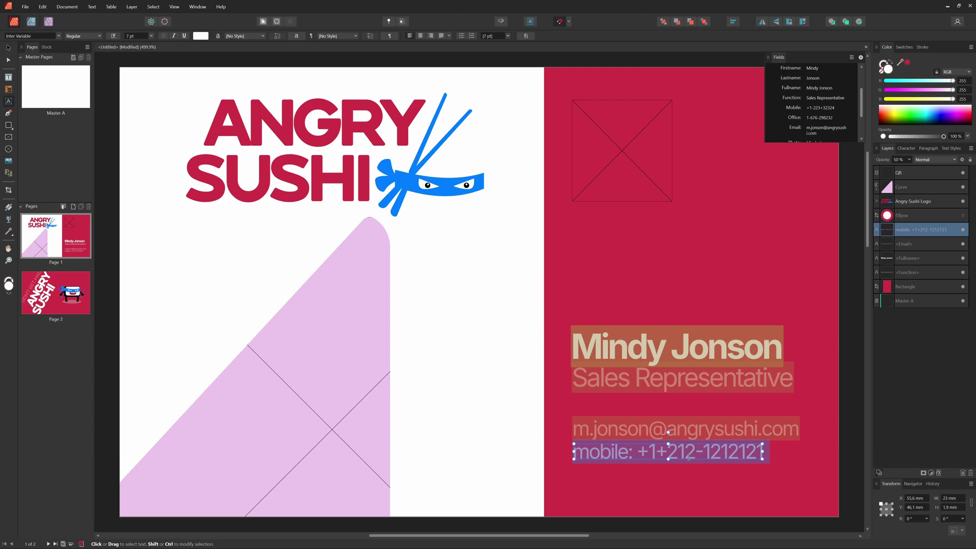
click(638, 452)
drag(637, 452, 764, 452)
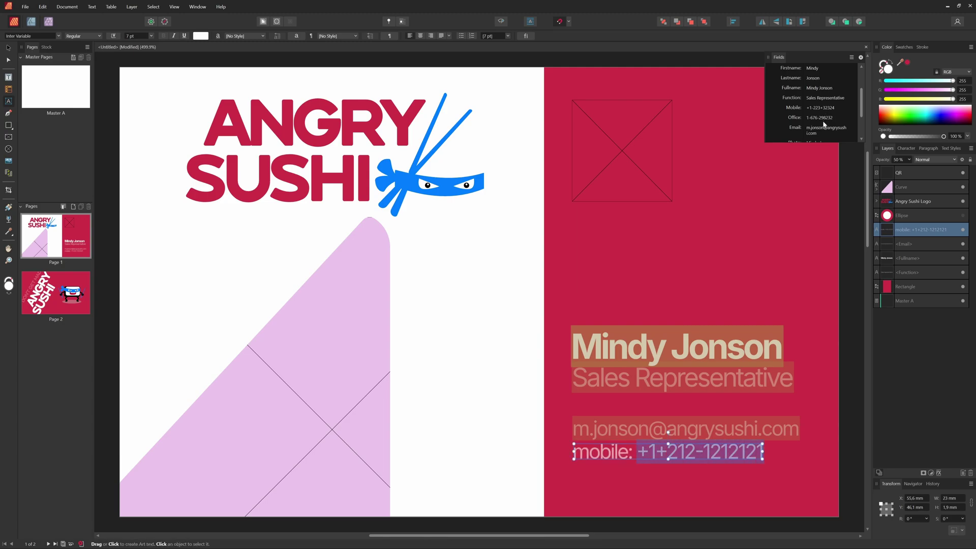
click(826, 112)
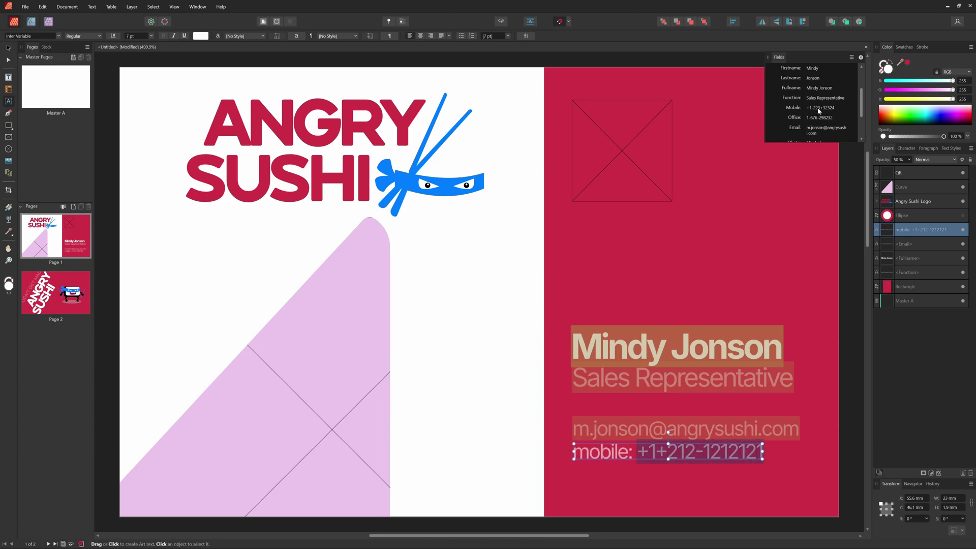
double_click(792, 111)
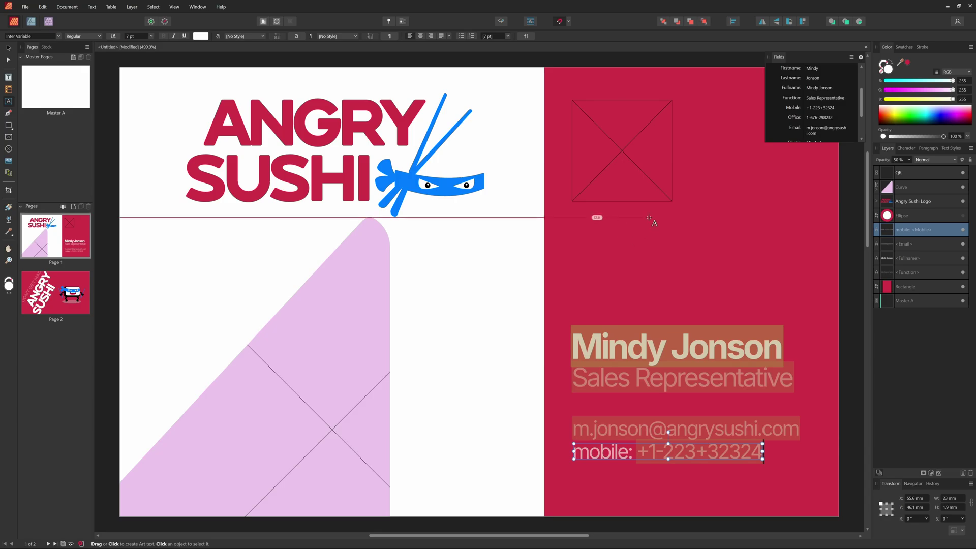
Link the empty frame on the red half to the QRCode-file field.
click(641, 181)
scroll(839, 114, down, 3)
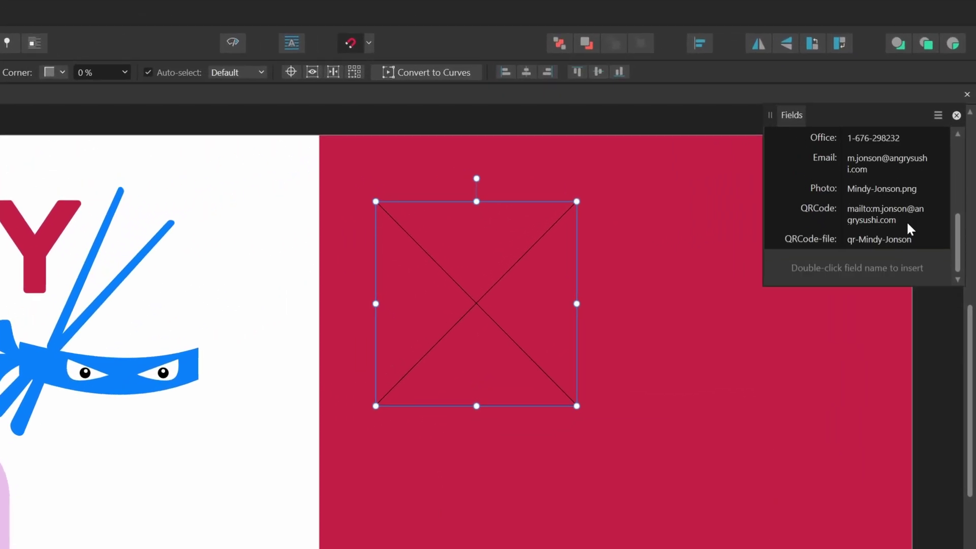
double_click(816, 239)
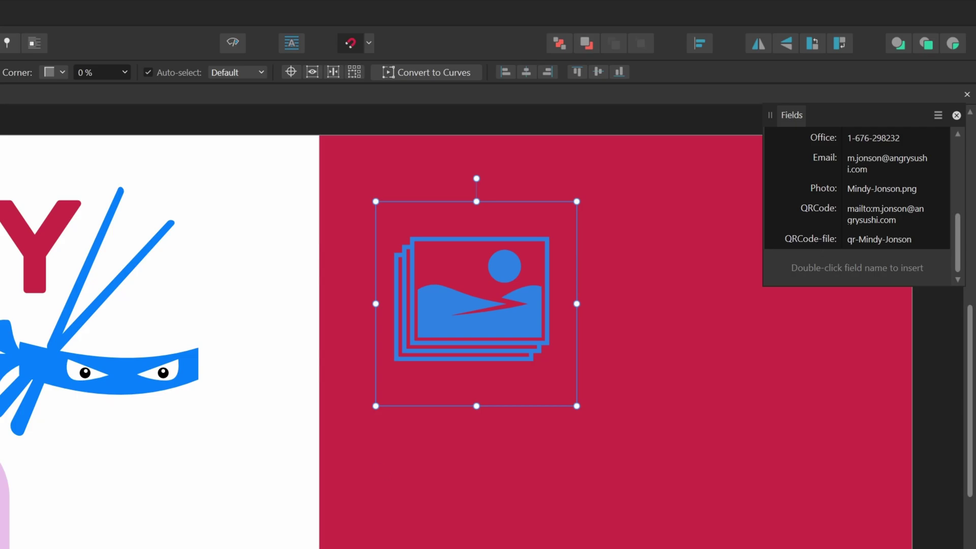
Link the Photo frame nested inside the pink shape to the Photo field.
click(975, 383)
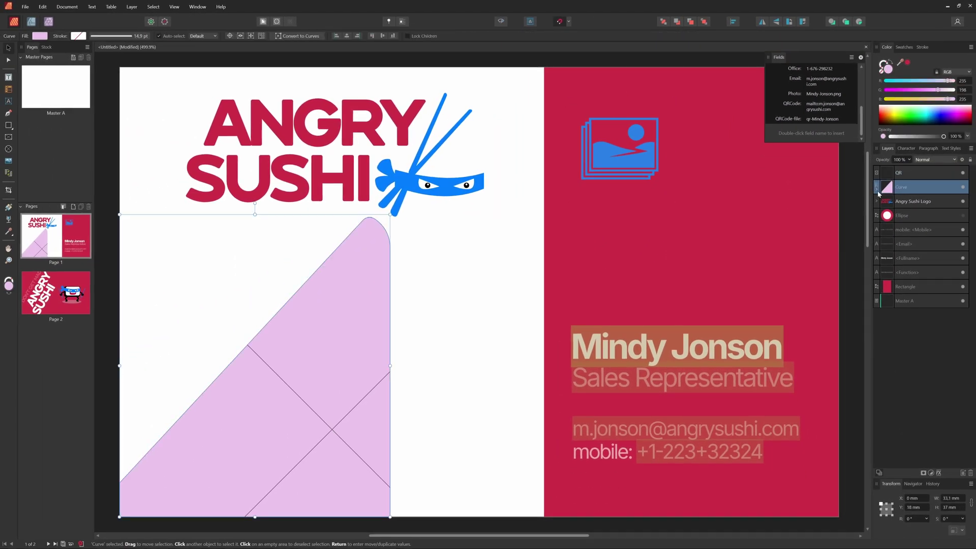
click(876, 190)
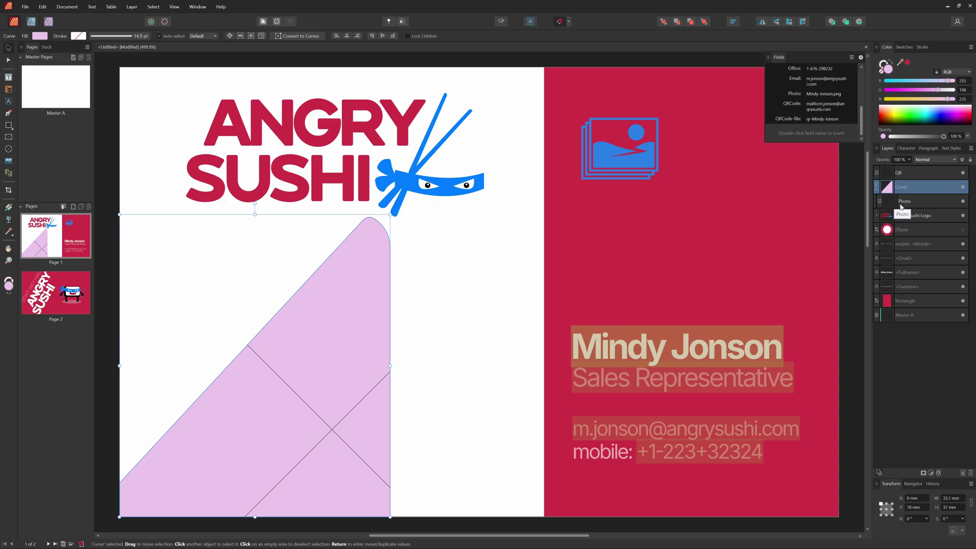
click(895, 203)
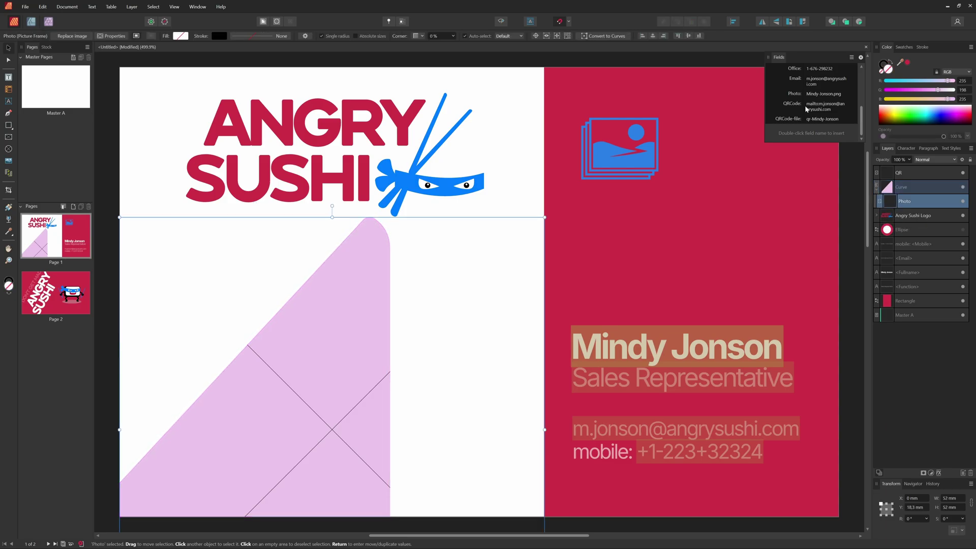
double_click(795, 96)
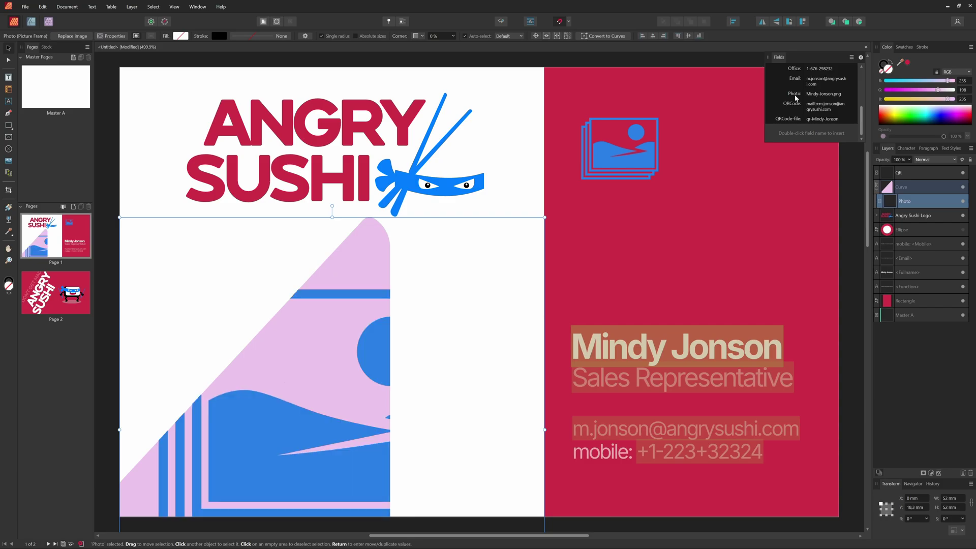
Generate the merged 48-page document of employee cards from the CSV records.
click(704, 254)
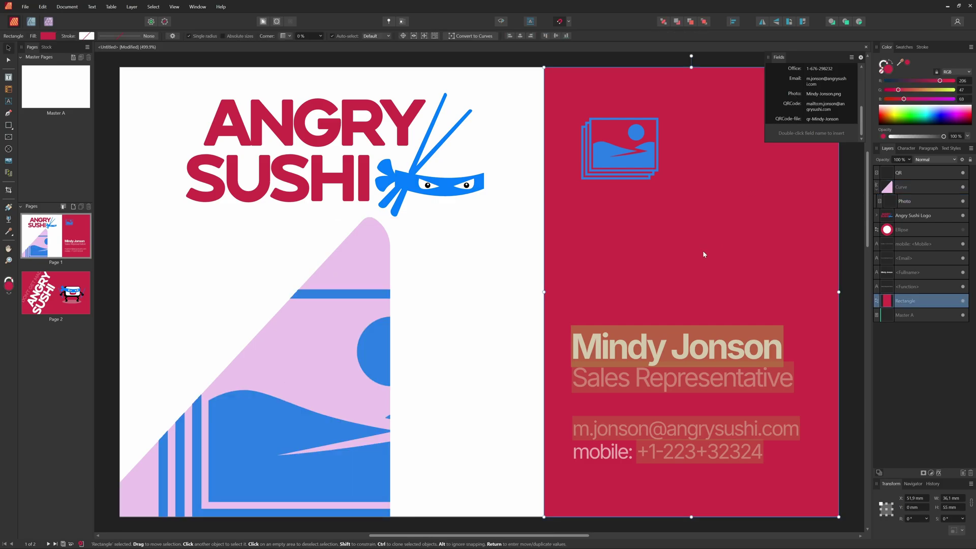
click(199, 7)
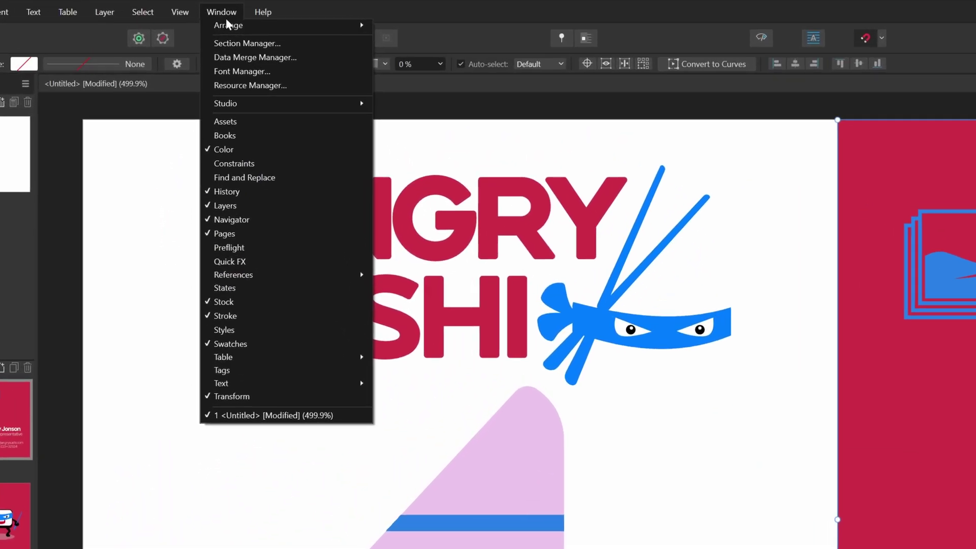
click(237, 57)
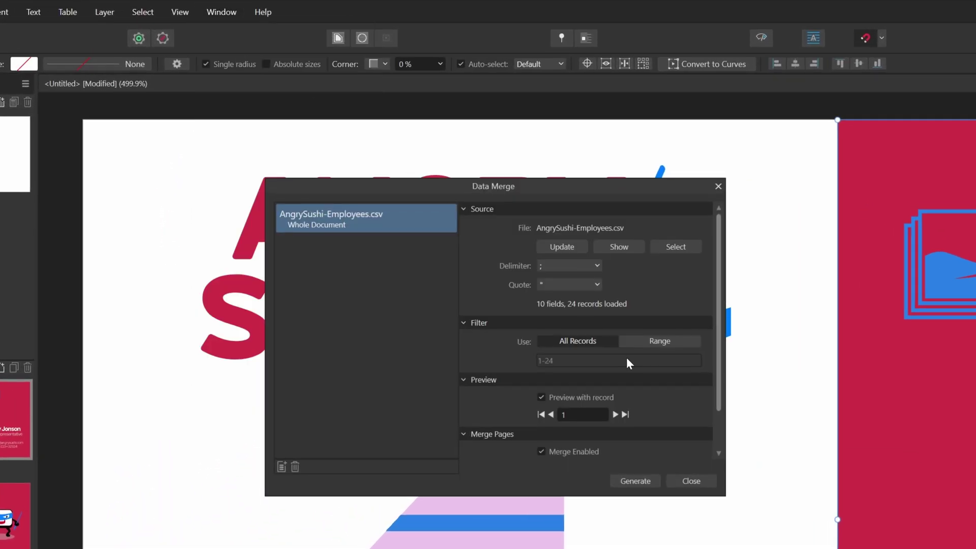
click(636, 480)
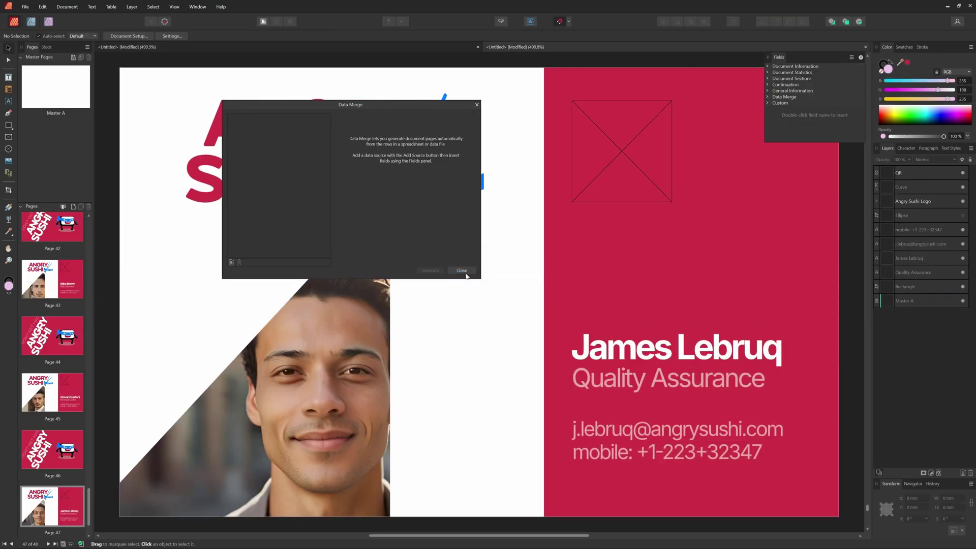
Review the merged cards on pages 1, 2, 3, 5 and 9.
click(466, 274)
scroll(53, 285, down, 2)
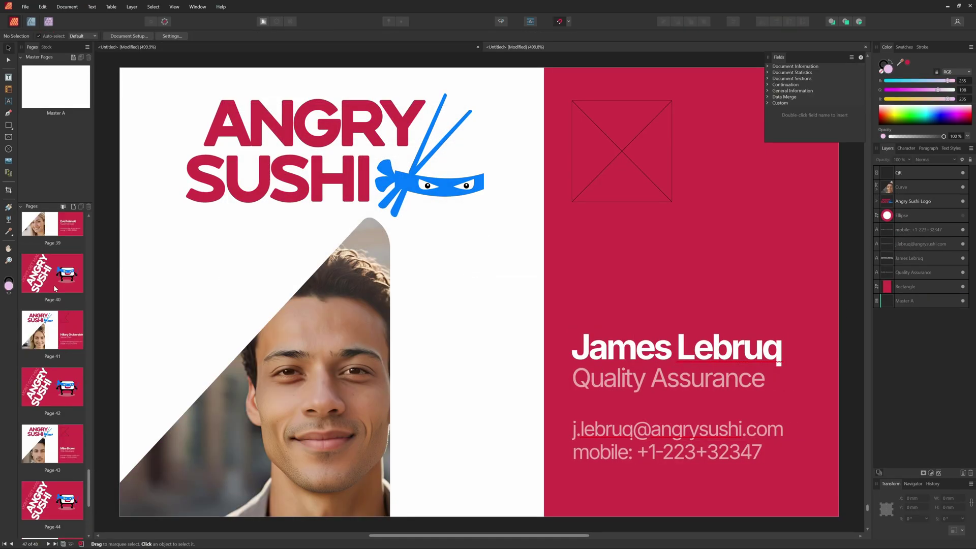
drag(88, 476, 86, 214)
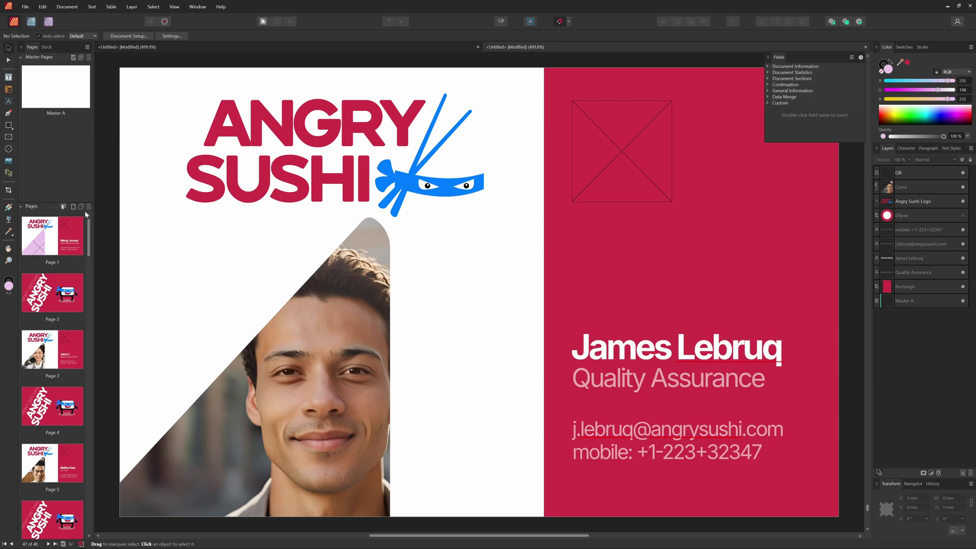
click(52, 251)
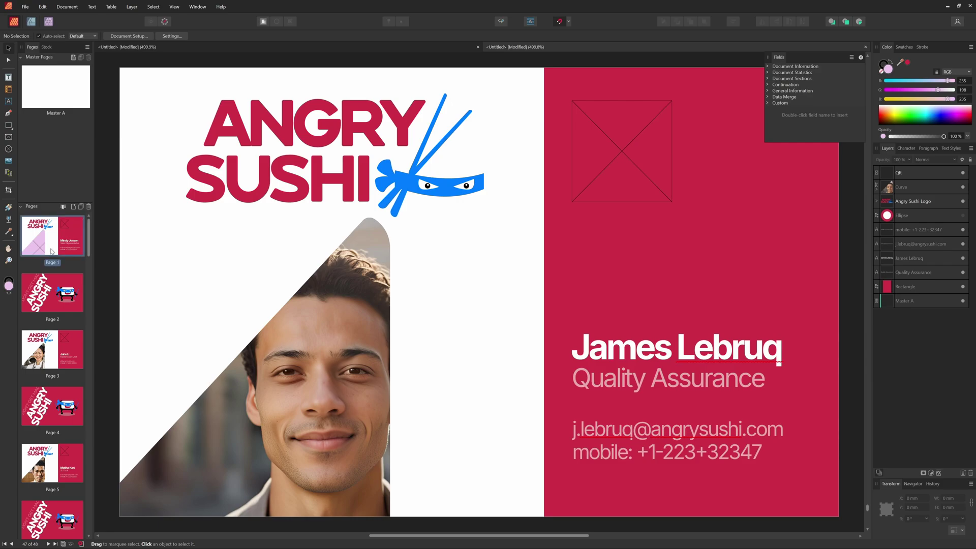
double_click(51, 243)
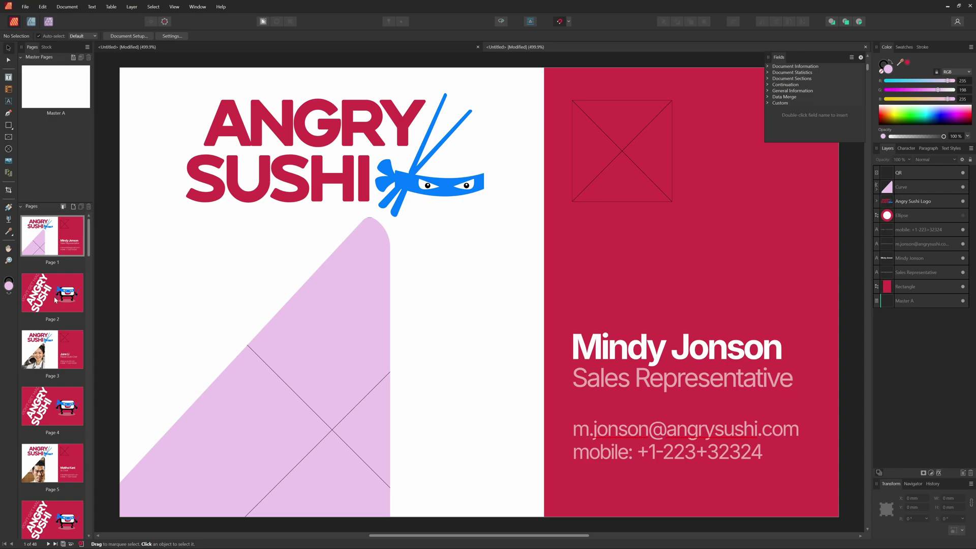
click(53, 360)
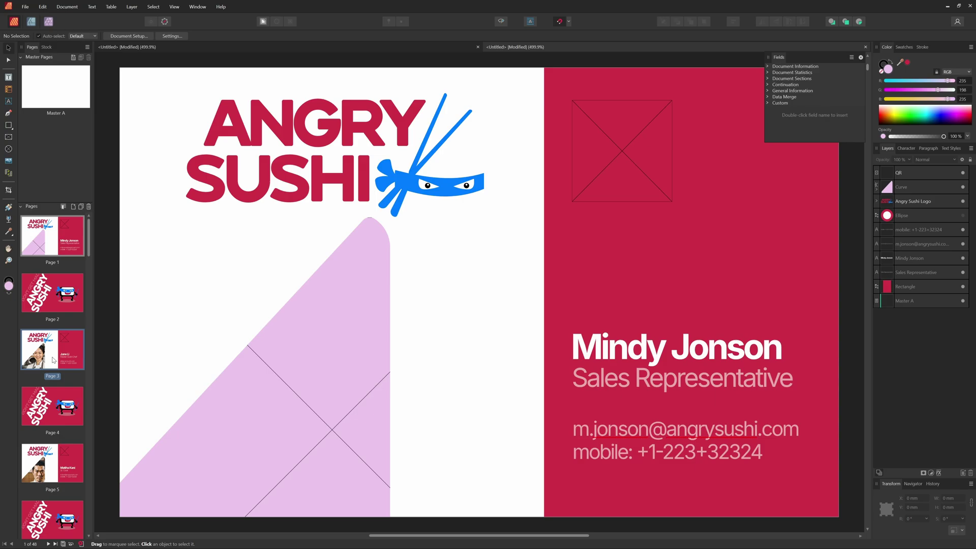
click(43, 301)
click(43, 355)
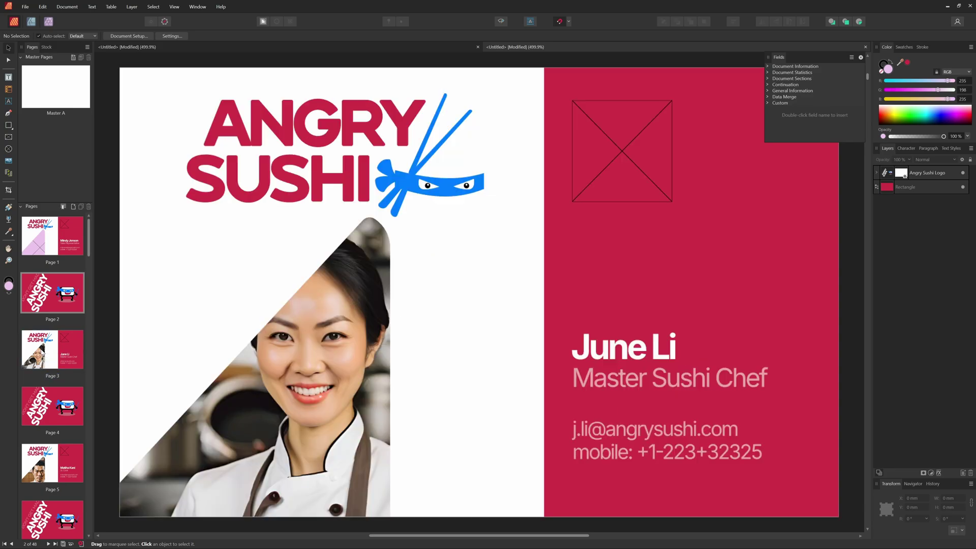
click(51, 466)
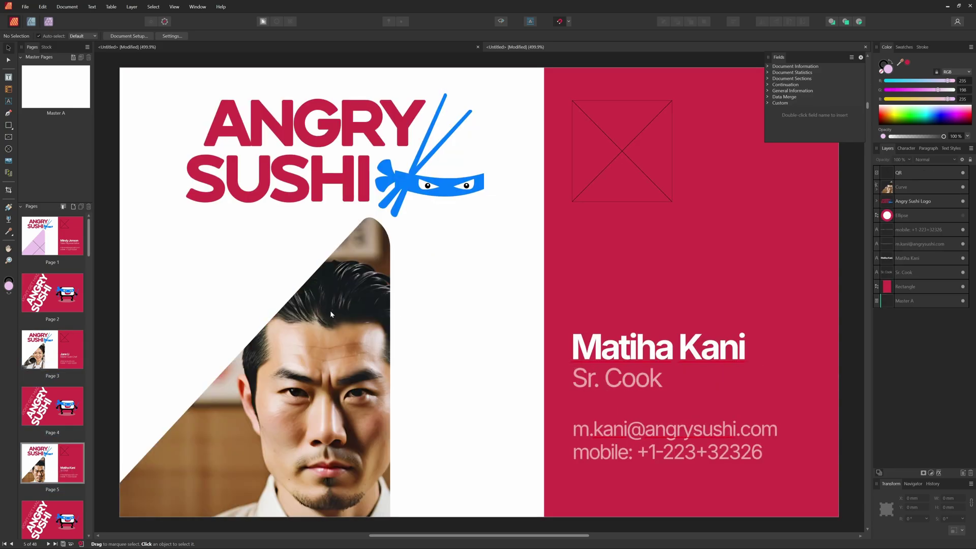
scroll(53, 355, down, 5)
click(58, 237)
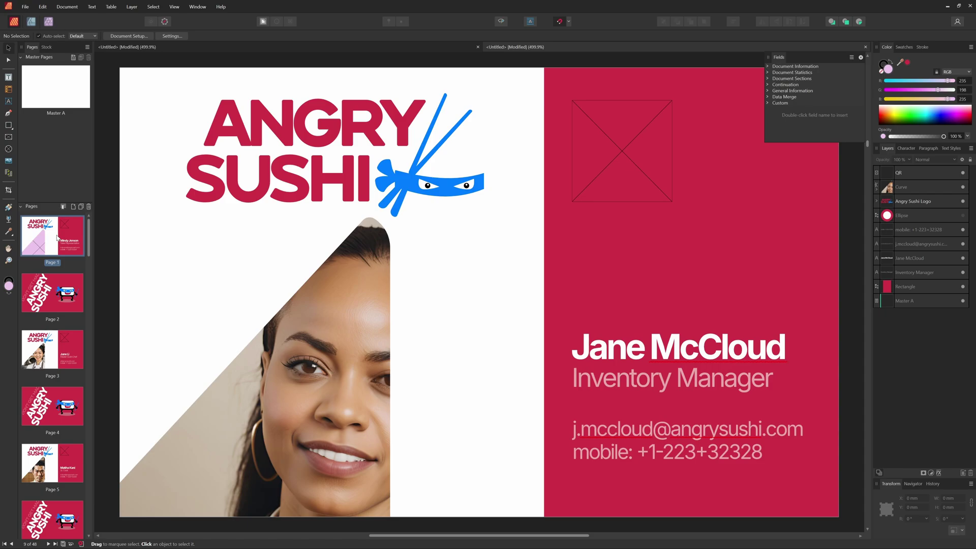
Close the merged document without saving and view AngrySushi-Employees.csv in Total Commander.
click(24, 7)
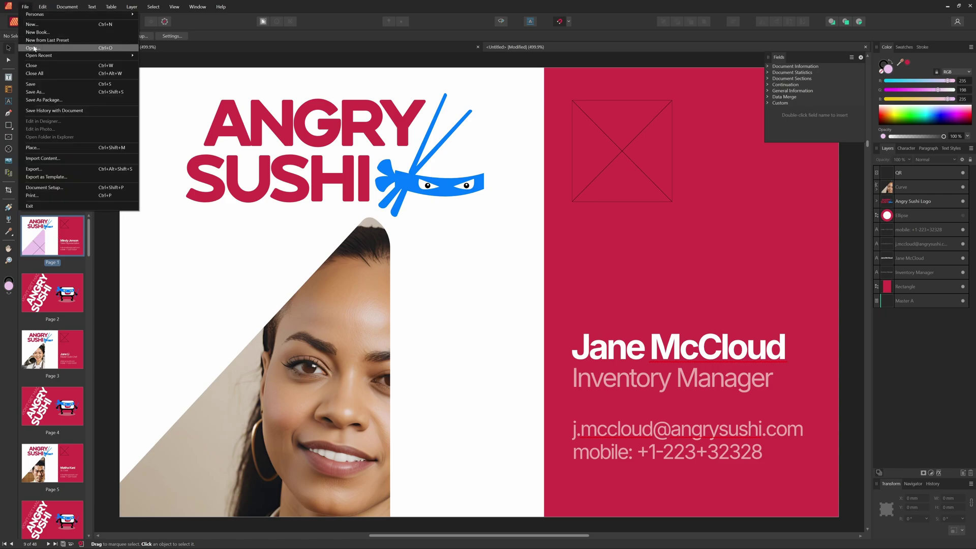
click(49, 67)
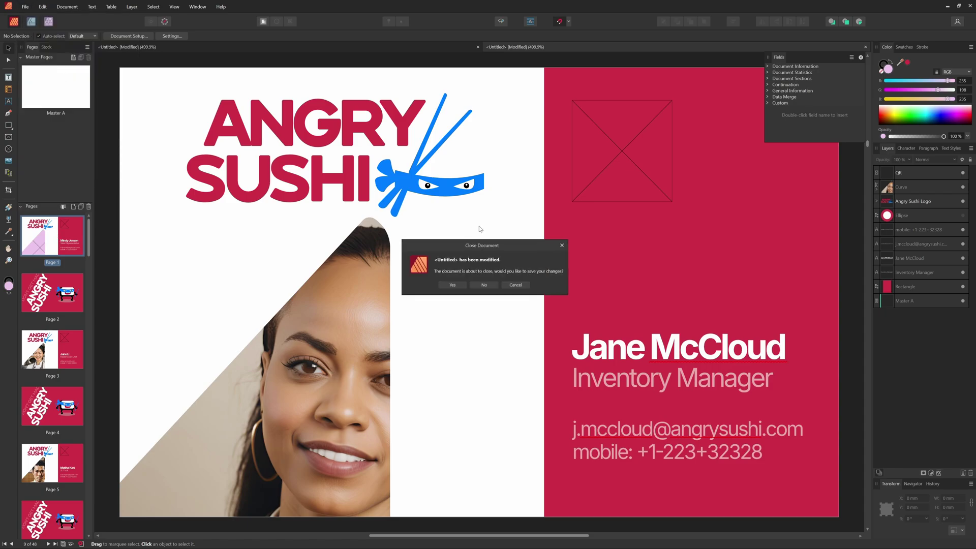
click(484, 285)
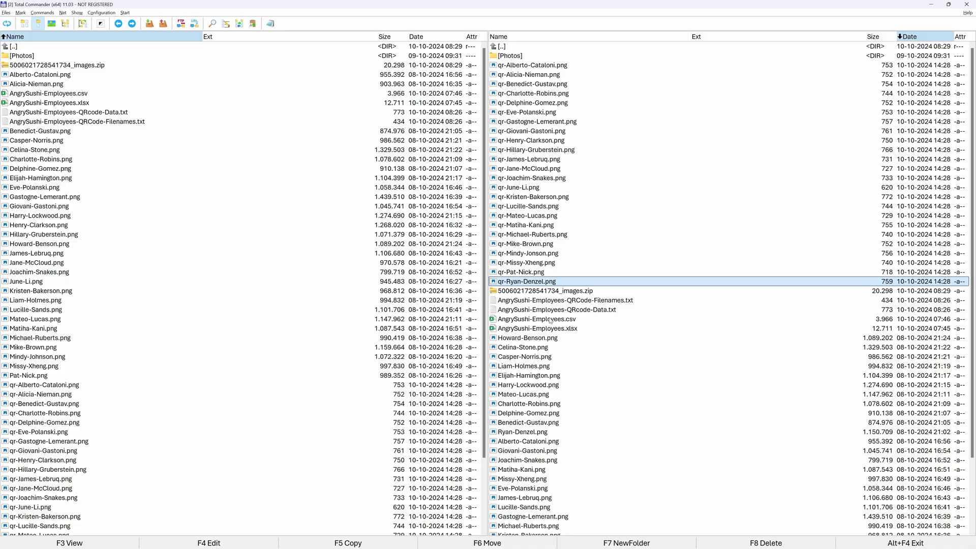
click(552, 324)
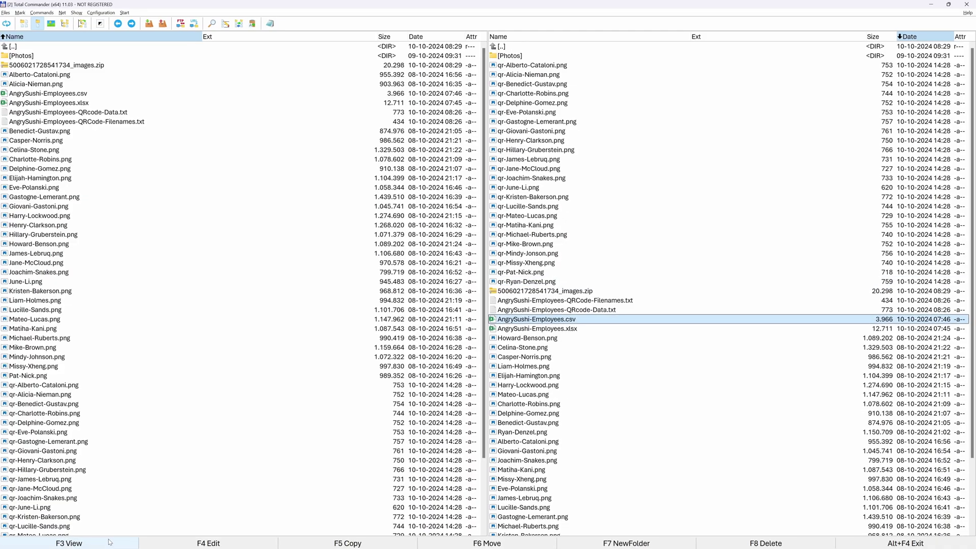
key(F3)
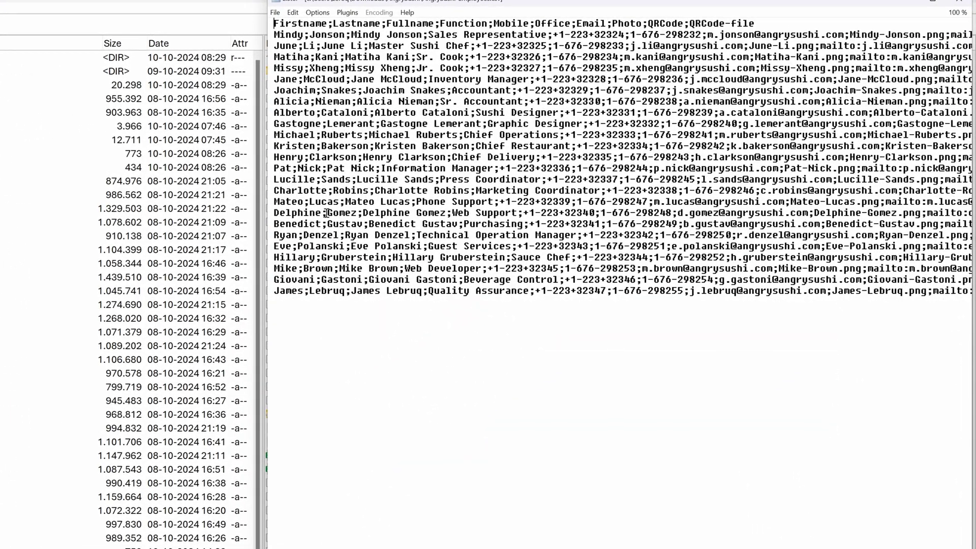
Add the .png extension to the QRCode-file entries in the CSV, then close the viewer.
drag(265, 229, 0, 230)
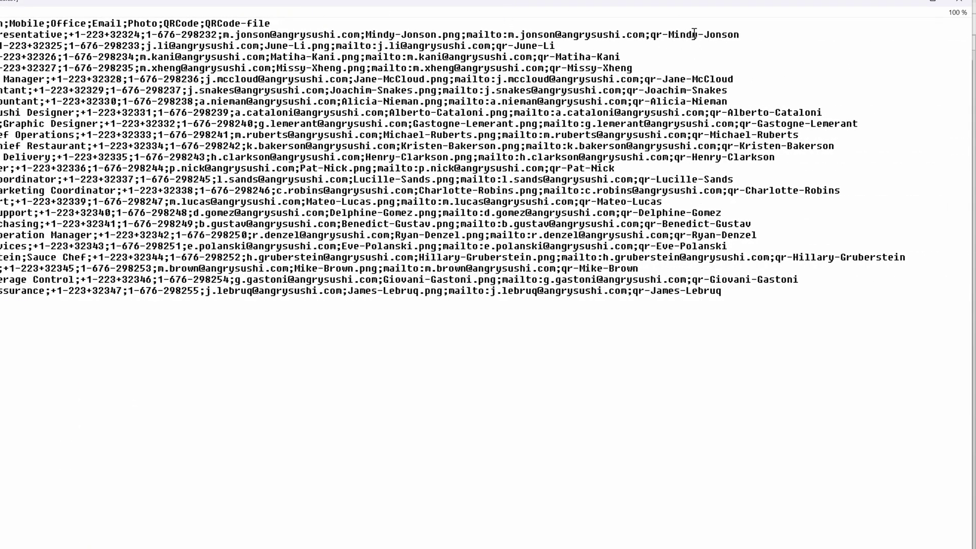
drag(651, 34, 746, 33)
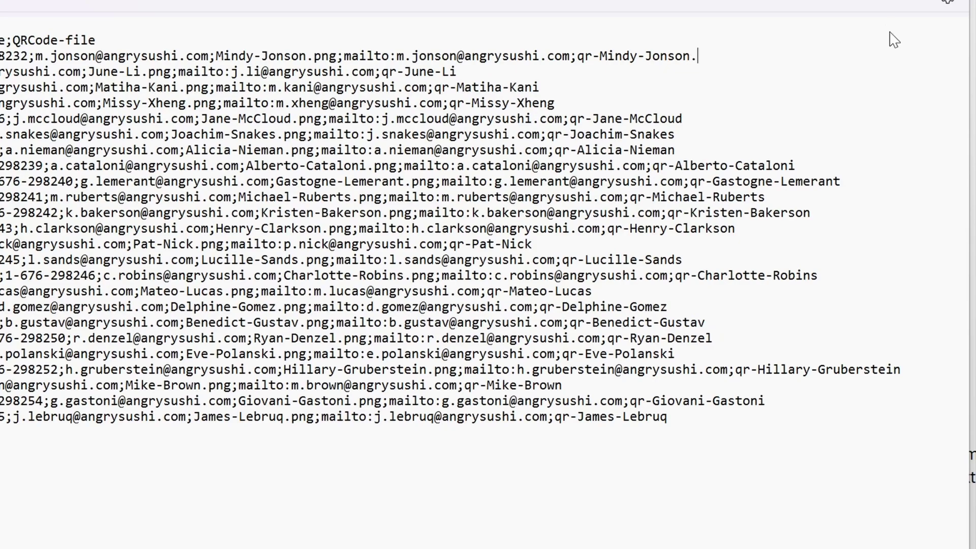
text(png)
key(Down)
key(Down)
text(.png)
key(Down)
key(Right)
key(Right)
key(Right)
key(Right)
key(Right)
key(Right)
key(Right)
text(.png)
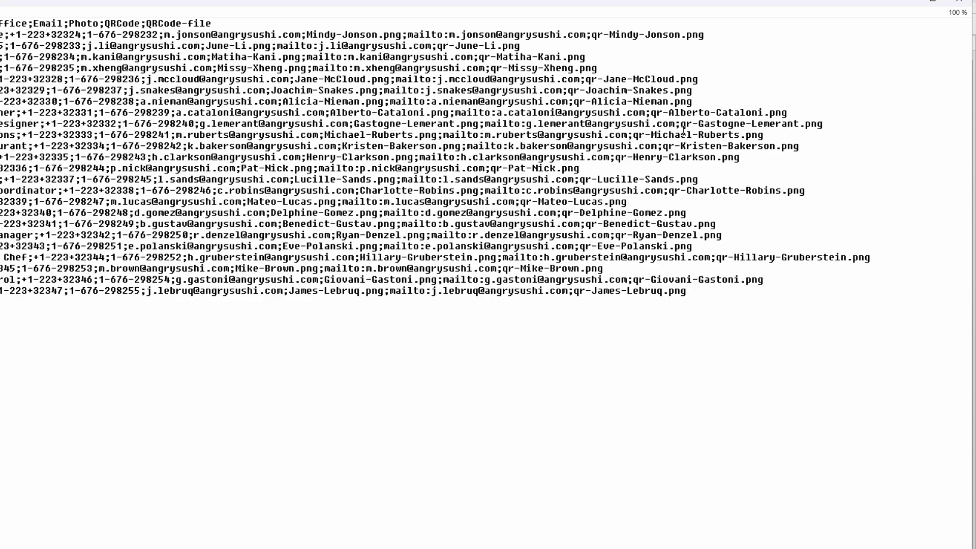
click(959, 2)
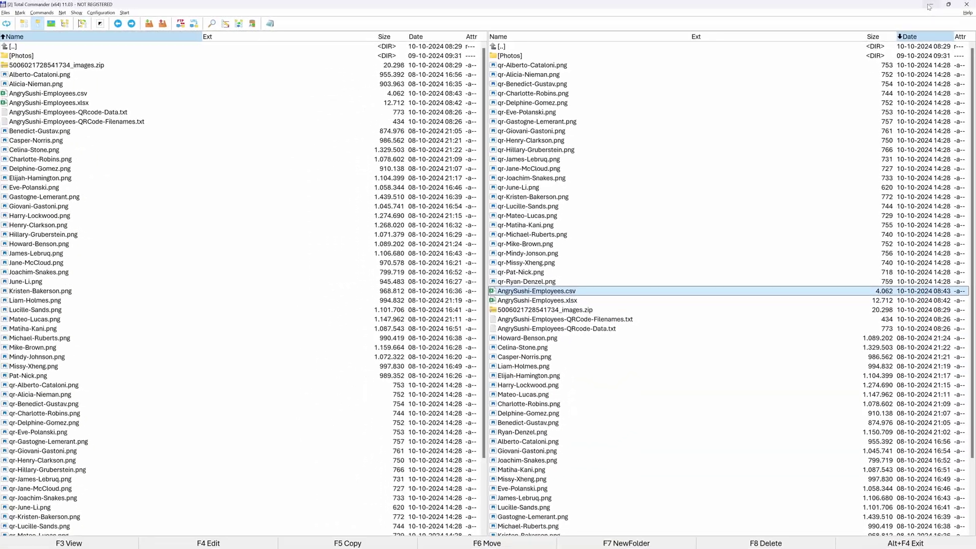
Back on the business card, Update the merge data so the QR image appears.
click(930, 6)
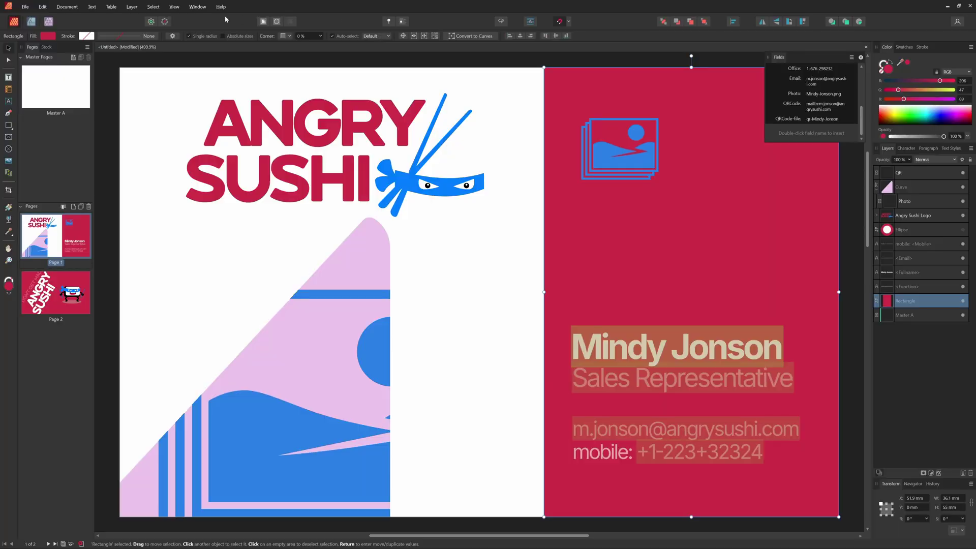
click(198, 7)
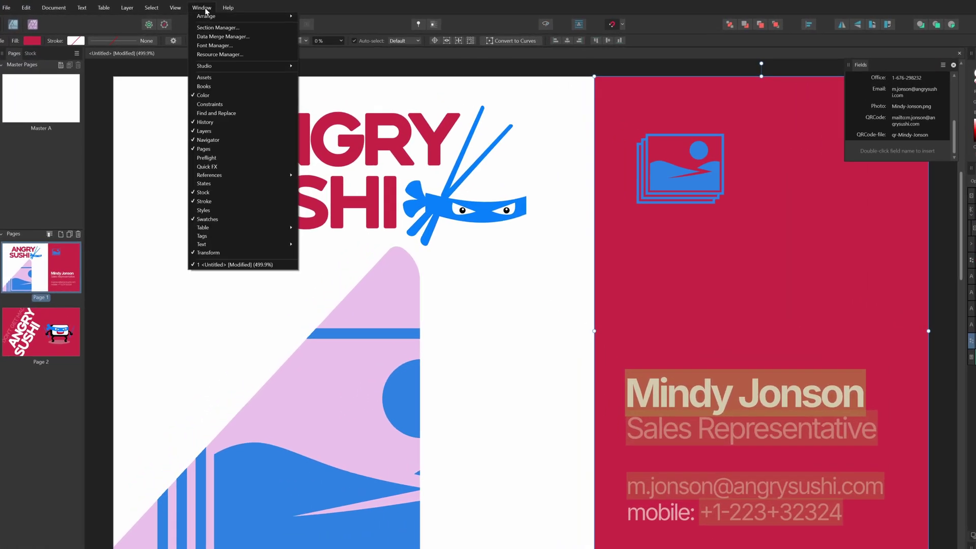
click(210, 30)
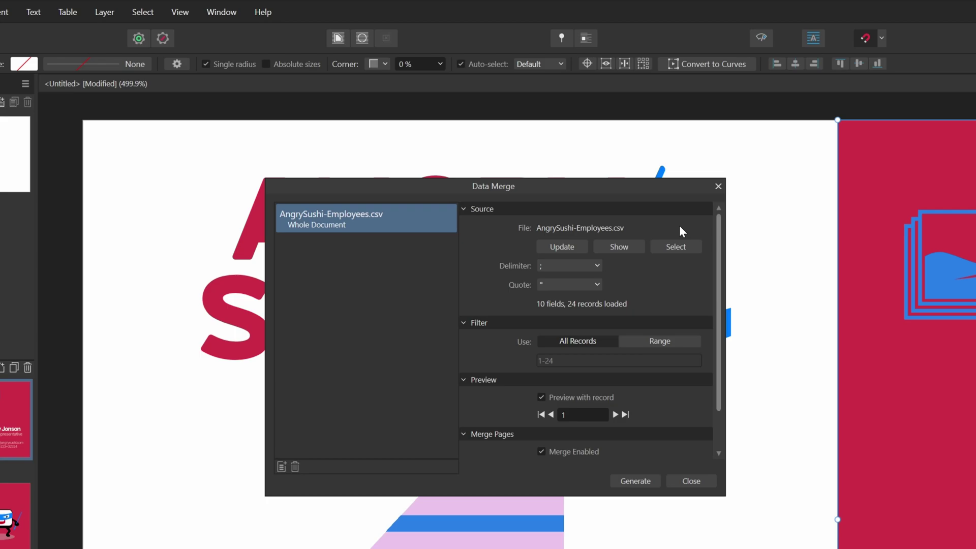
click(562, 246)
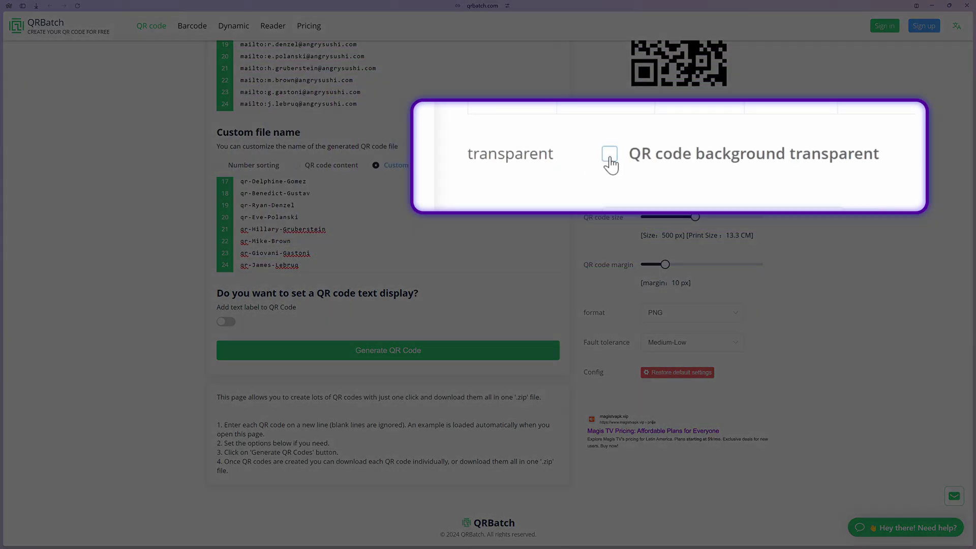
Regenerate the employee QR codes in QRBatch with transparent backgrounds.
click(610, 158)
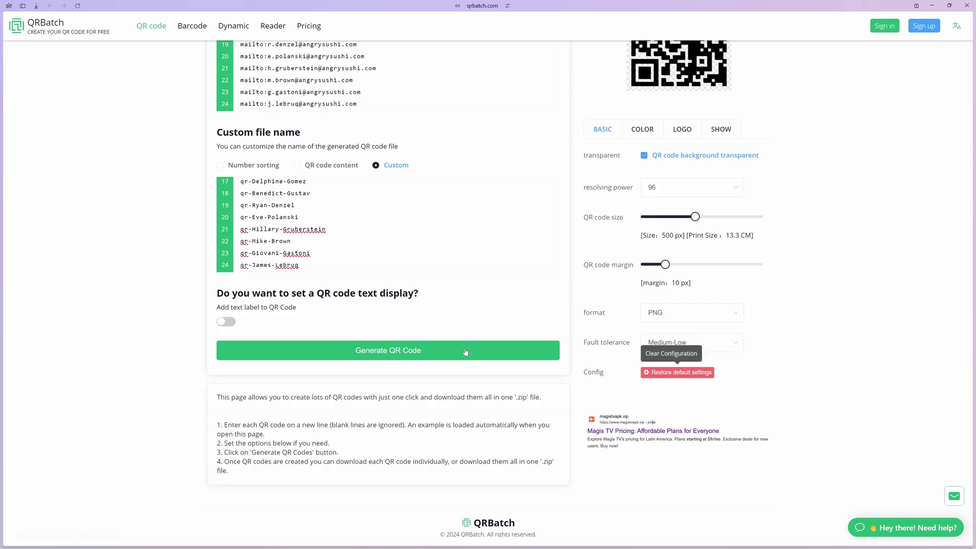
click(459, 349)
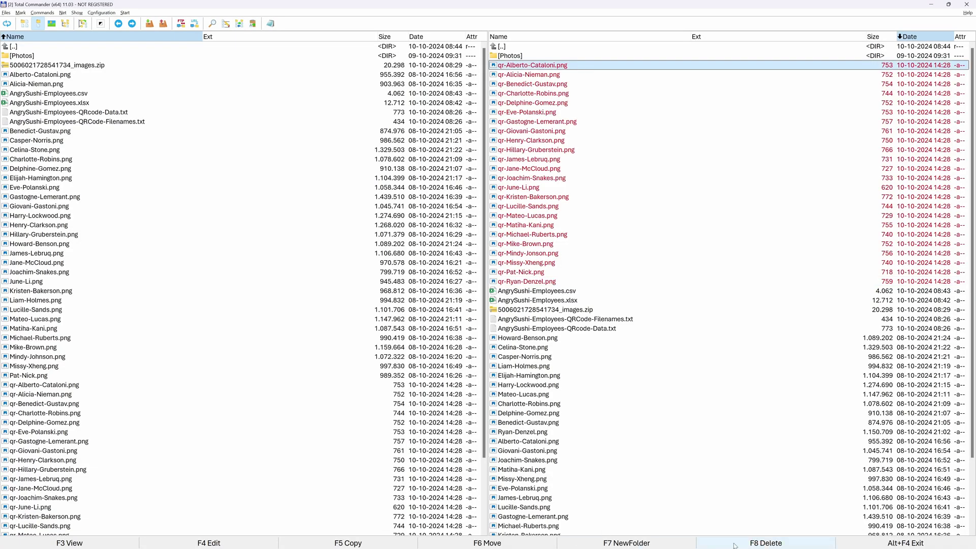
double_click(695, 68)
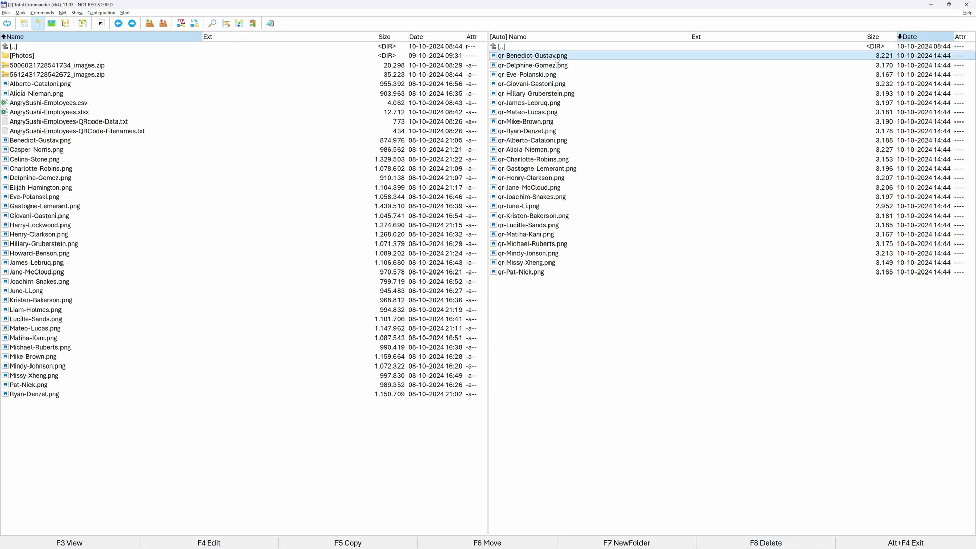
click(532, 273)
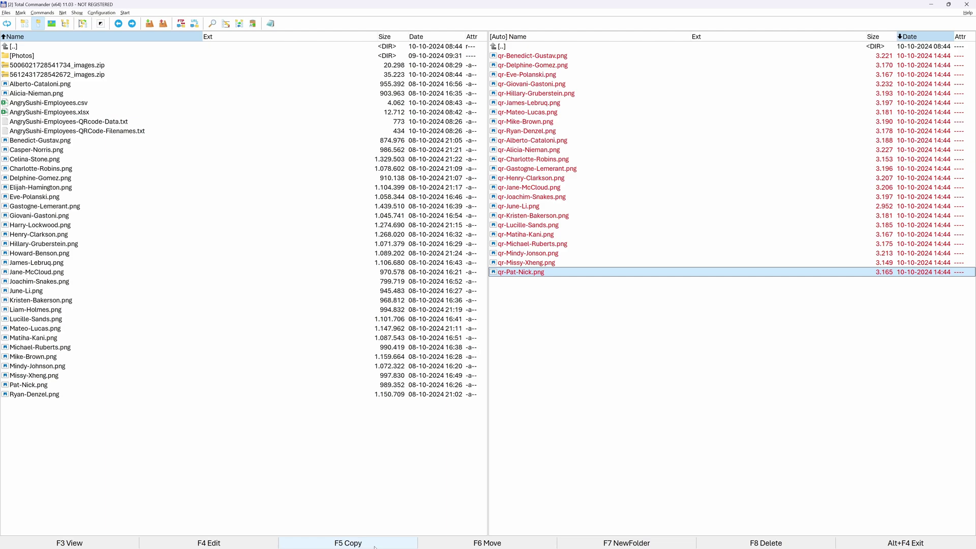
click(533, 50)
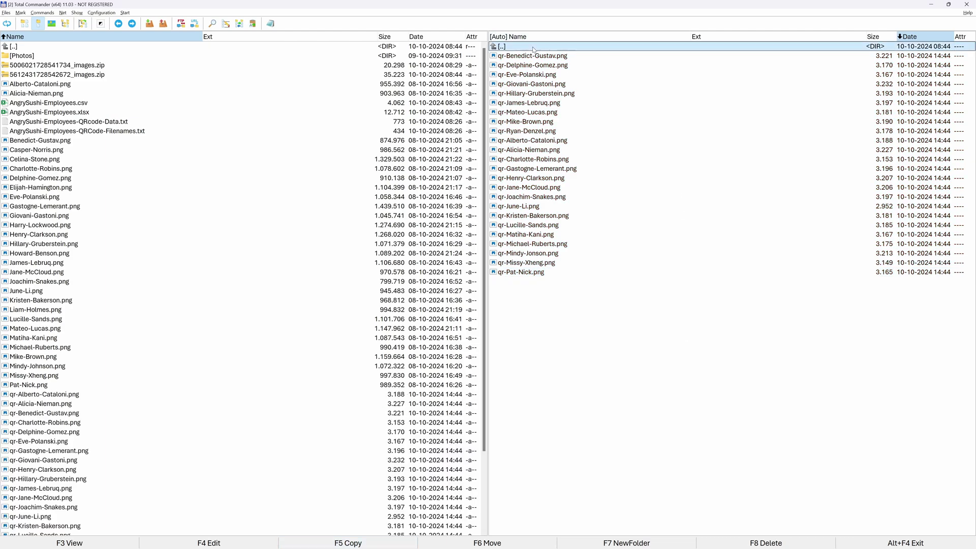
double_click(533, 49)
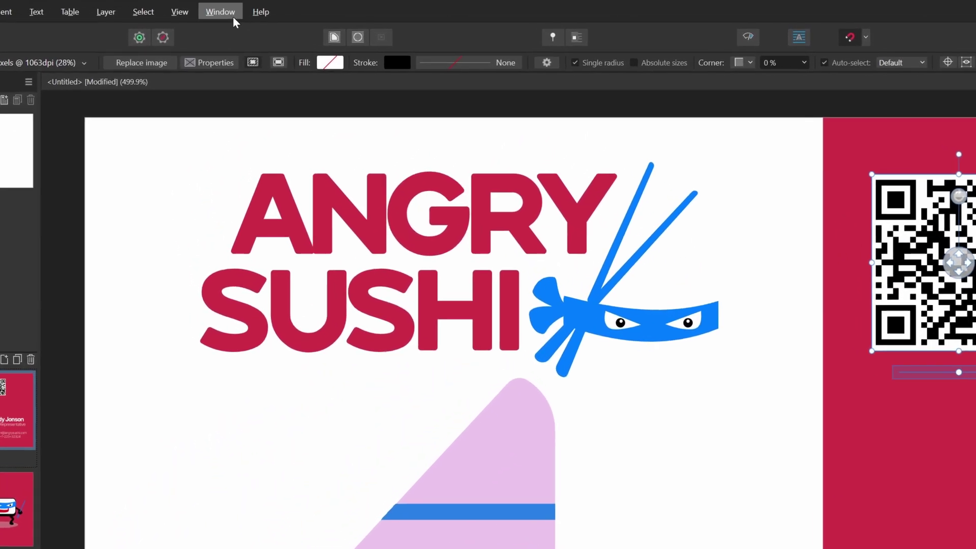
Update the Data Merge source to load the transparent QR codes, then close the dialog.
click(231, 15)
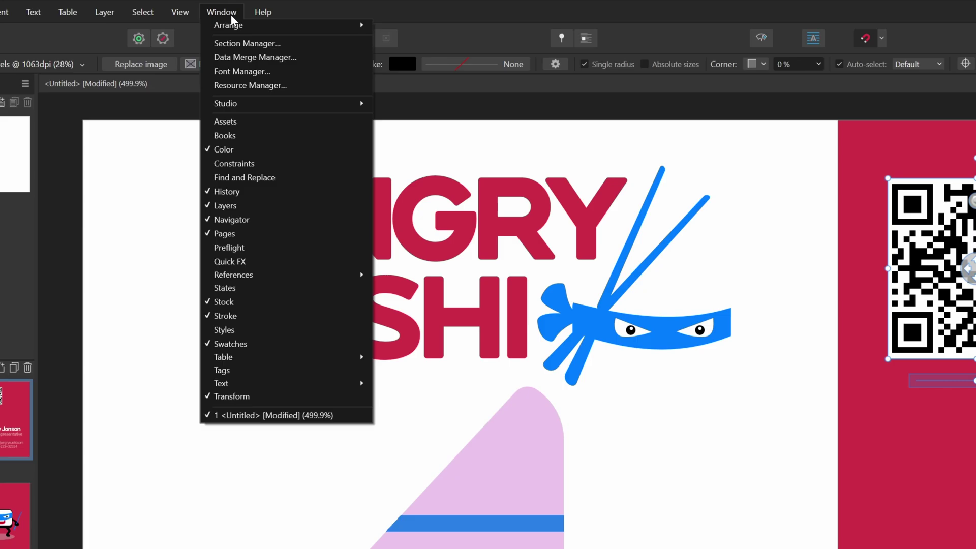
click(242, 55)
click(569, 245)
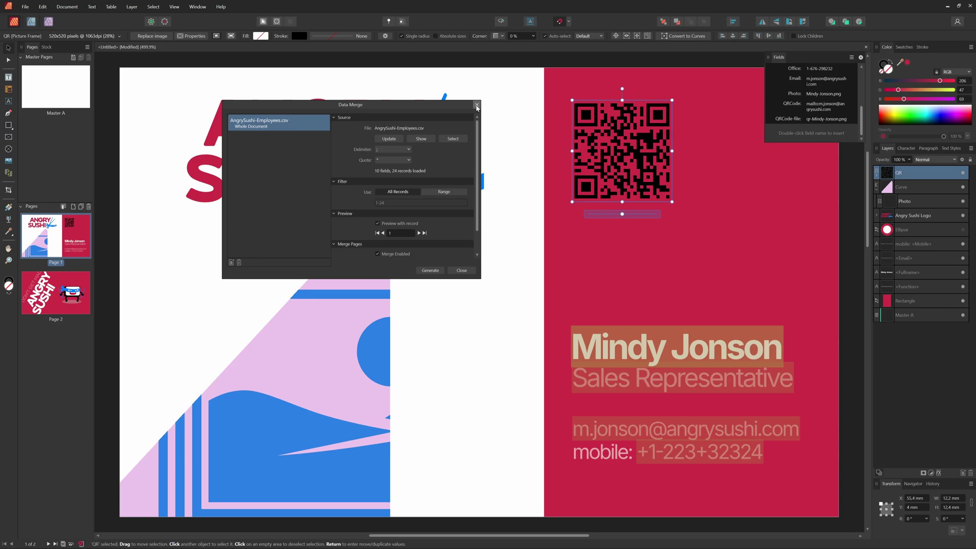
click(477, 106)
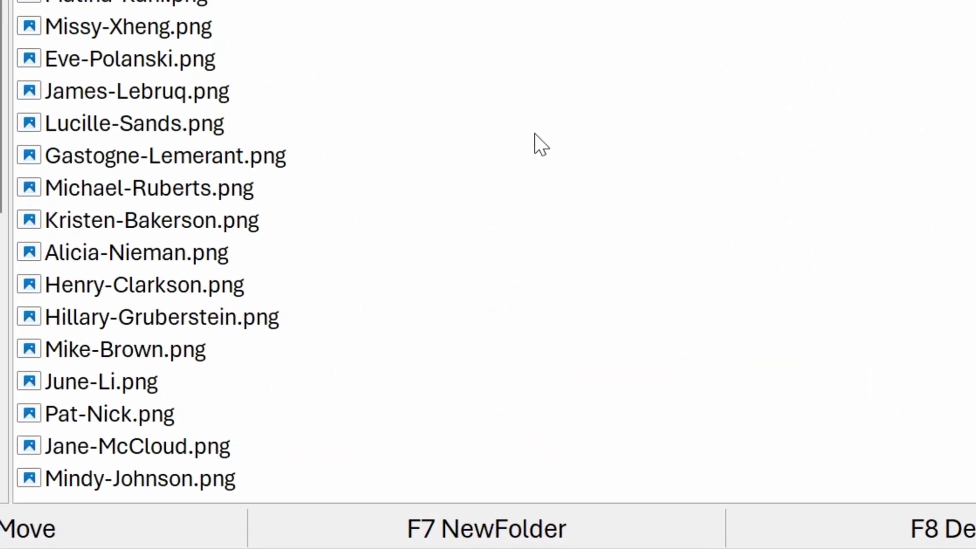
scroll(153, 471, down, 1)
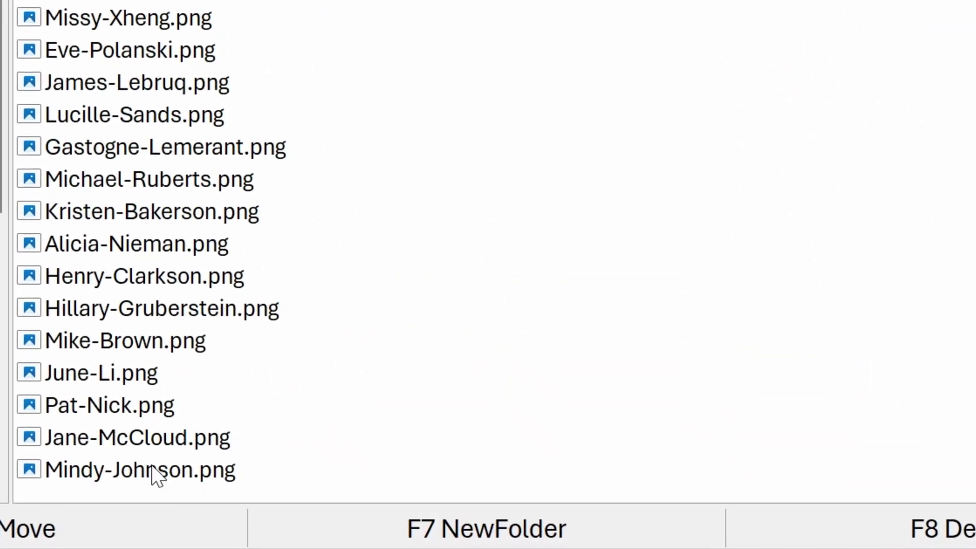
Delete the extra 'h' from the employee photo's file name in Total Commander to match the CSV.
click(143, 478)
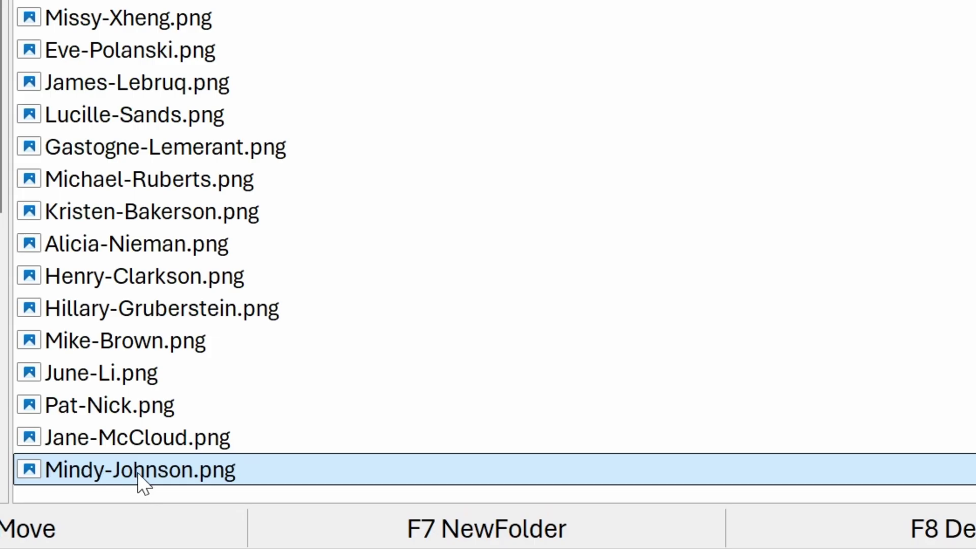
click(139, 469)
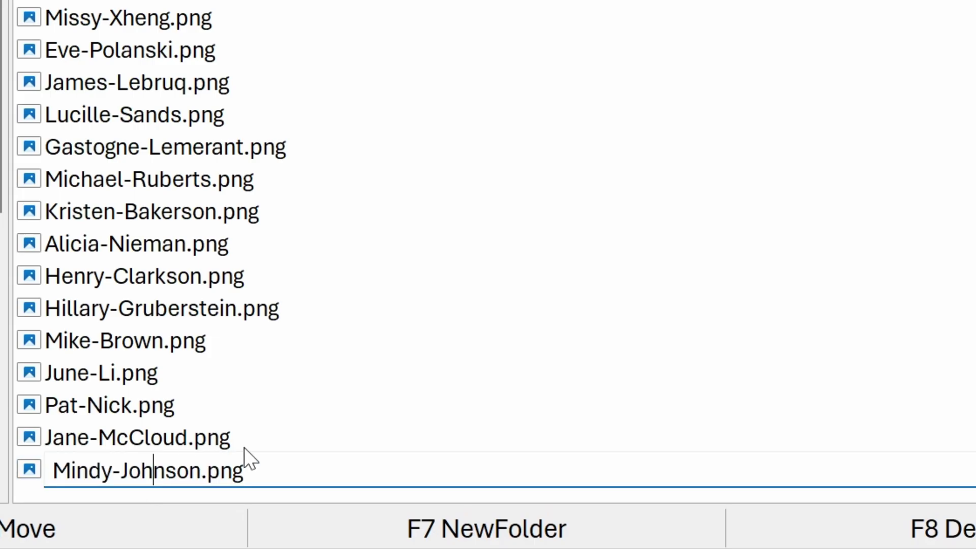
key(BackSpace)
key(Return)
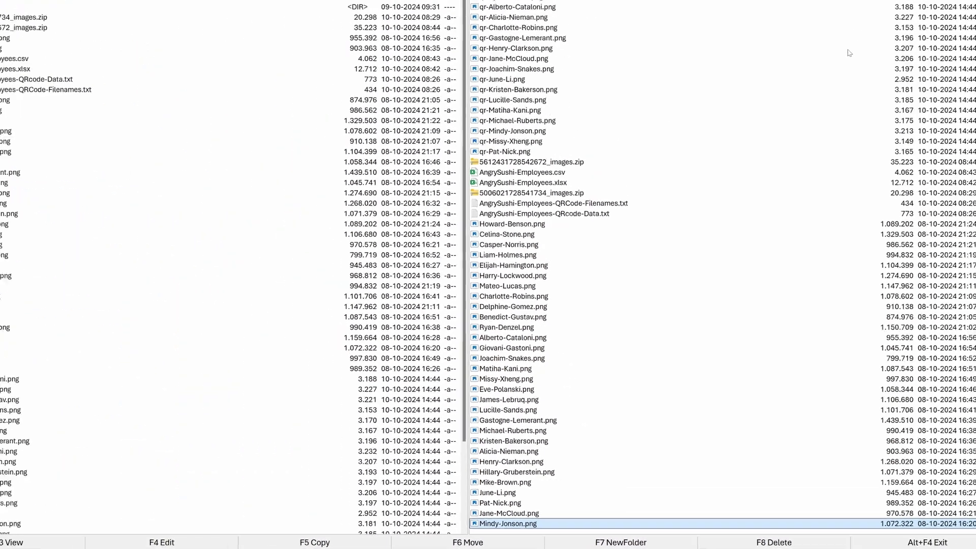
key(alt+Tab)
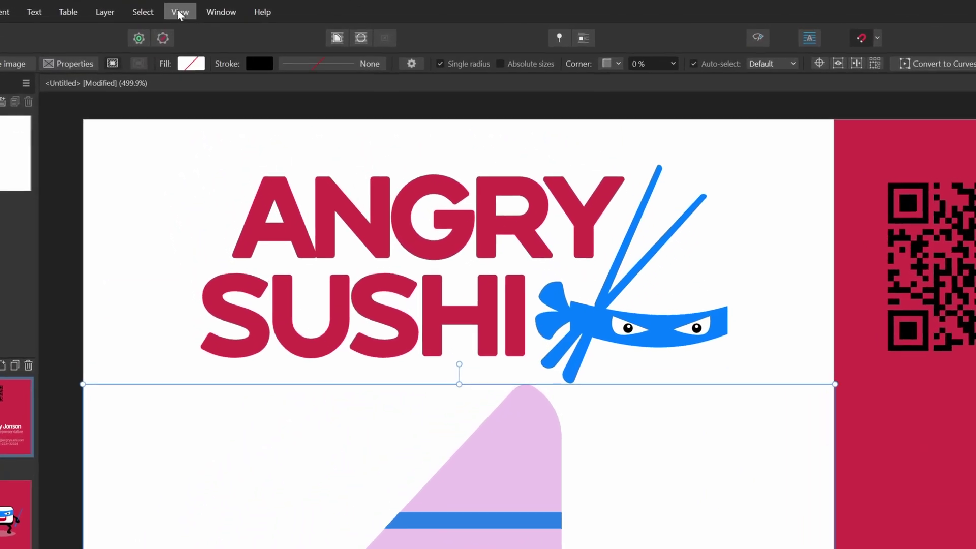
Update the merge data in the Data Merge Manager so the employee's portrait fills the Photo frame.
click(197, 7)
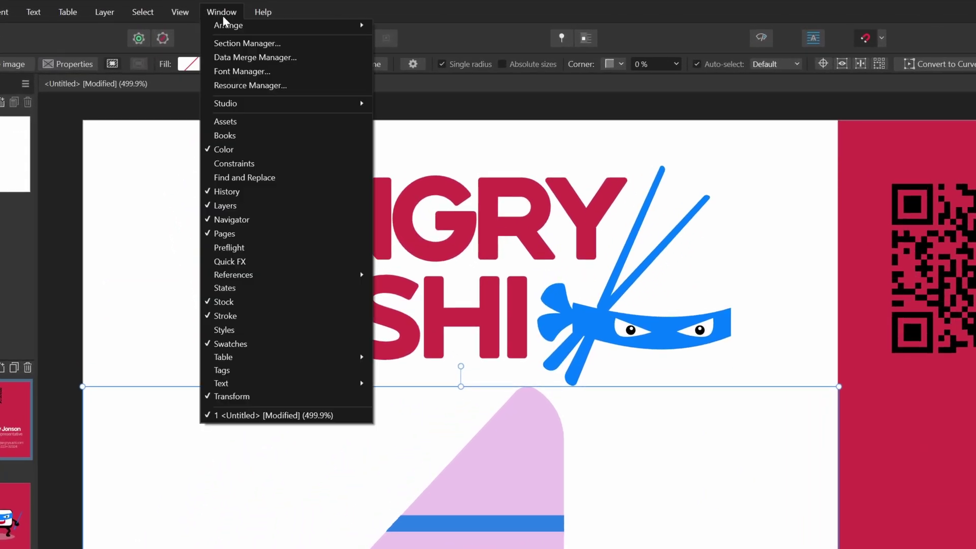
click(239, 57)
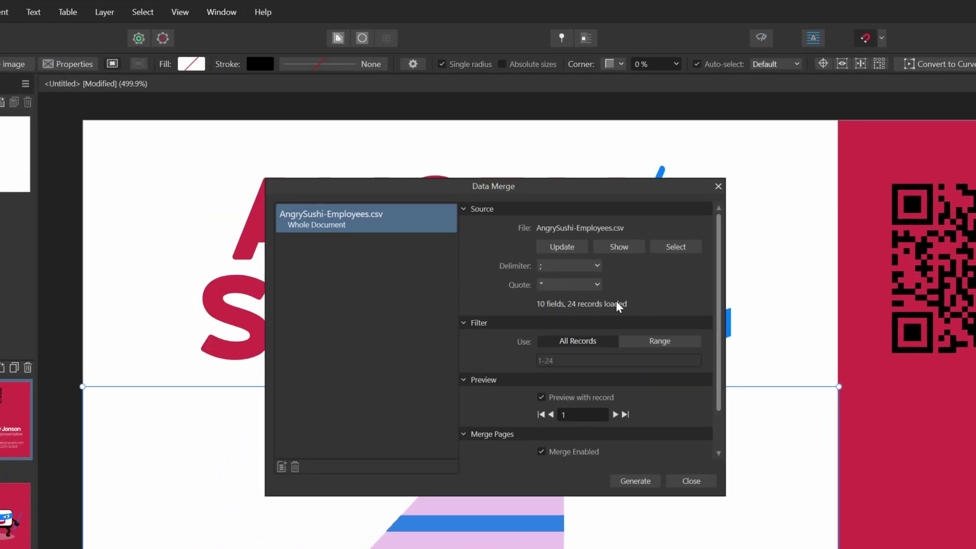
click(569, 246)
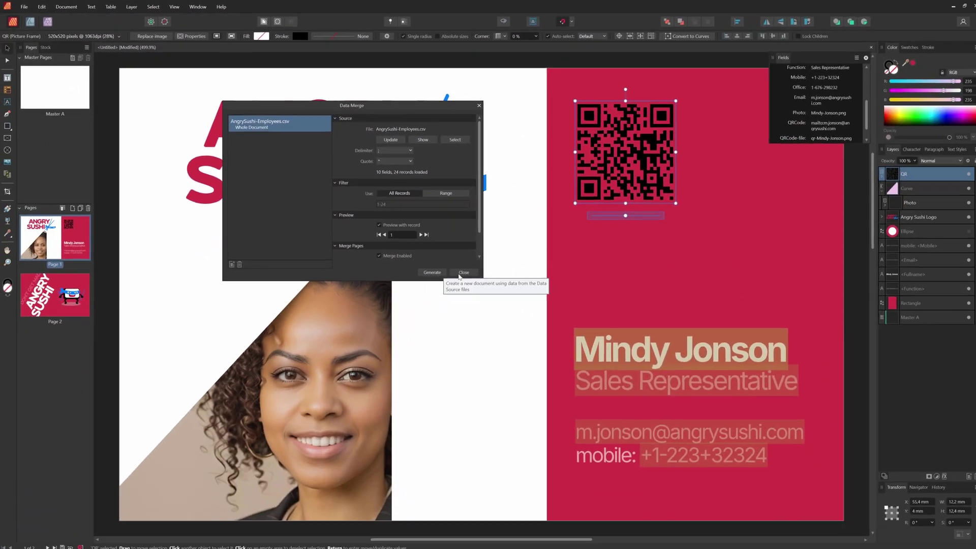
click(461, 273)
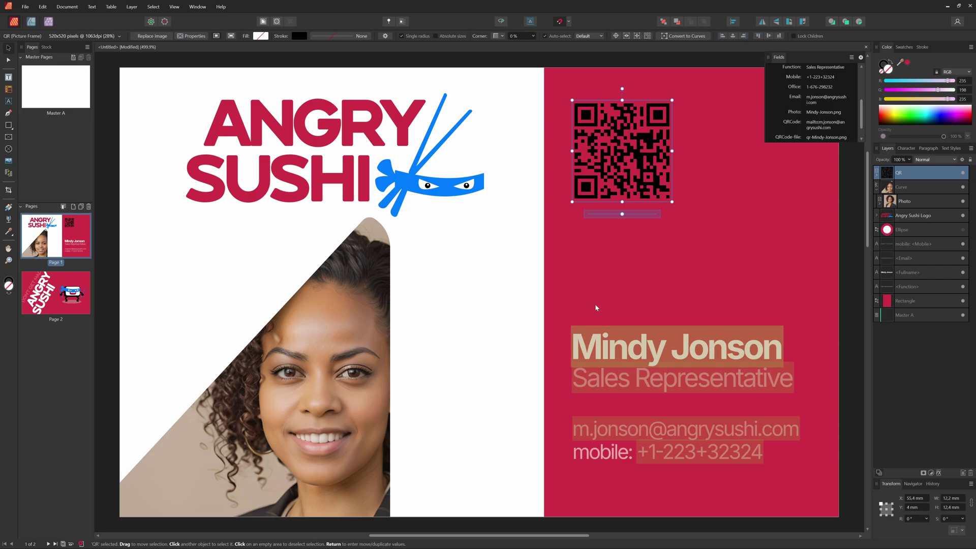
Add an Invert adjustment to the QR code frame so it appears white on red.
click(614, 283)
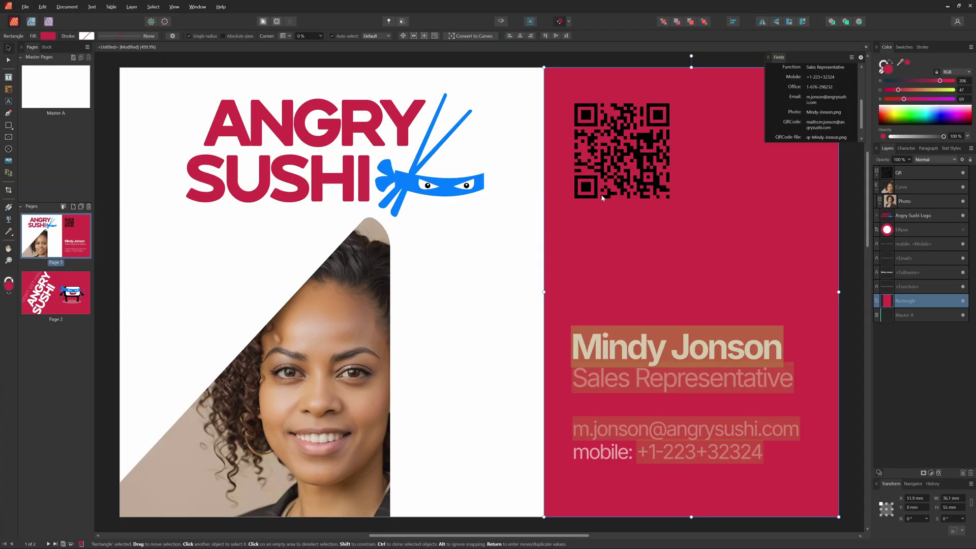
click(602, 196)
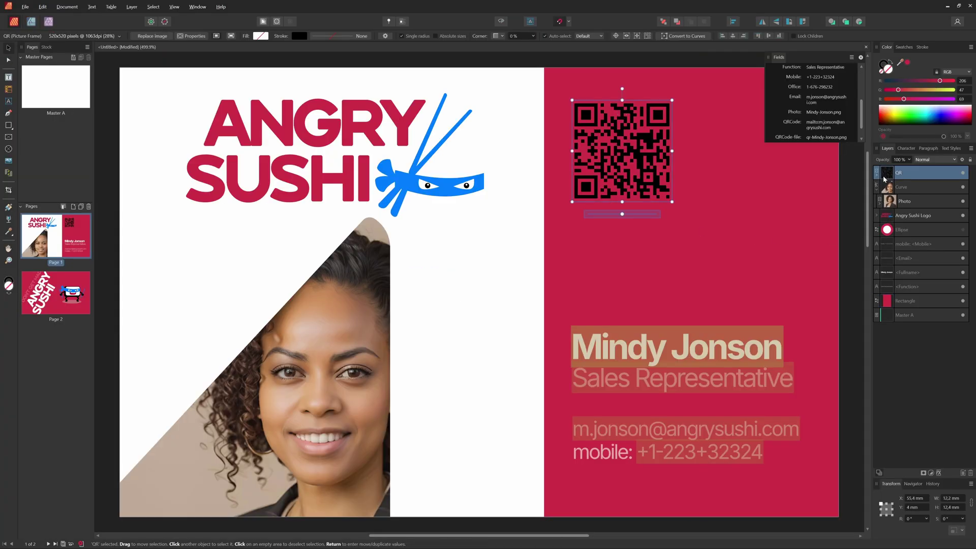
click(932, 474)
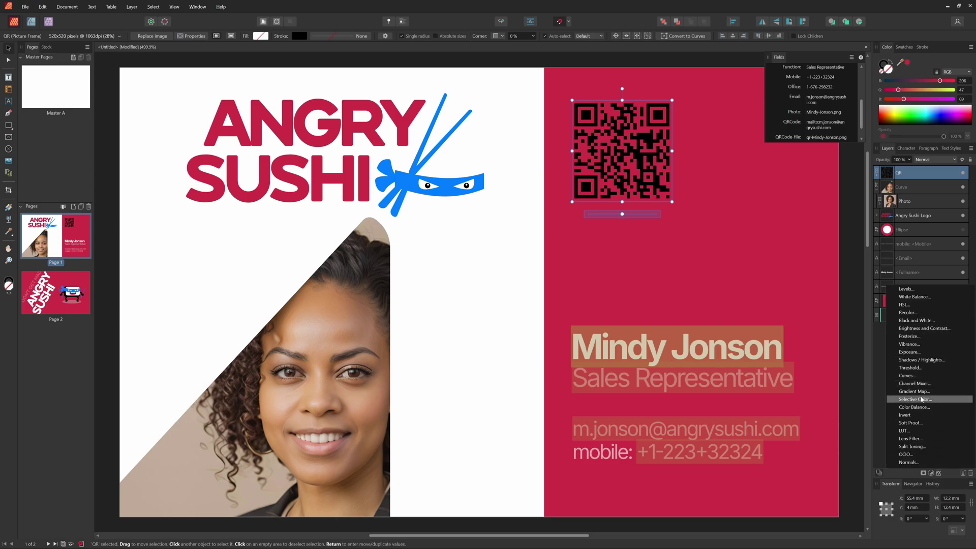
click(922, 414)
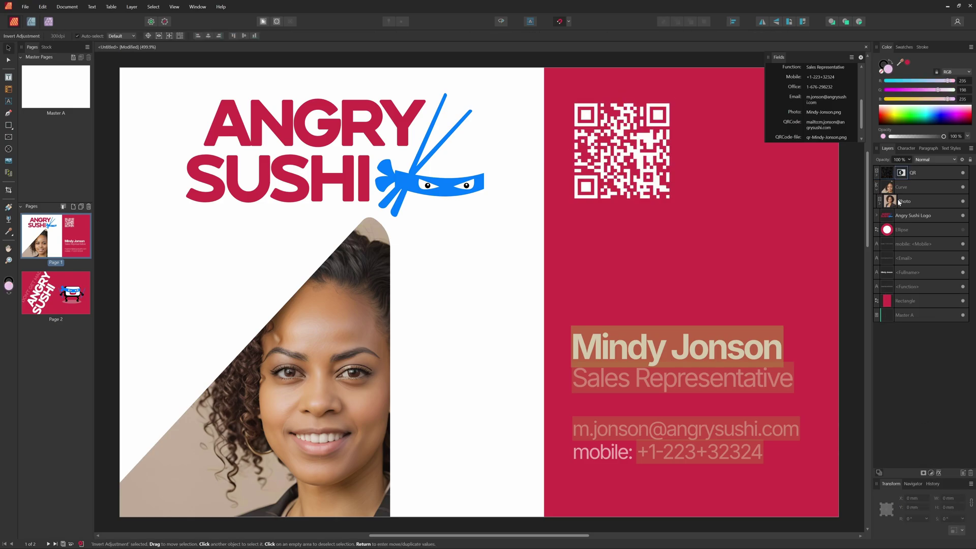
Generate the merged business-card pages from the employee data in the Data Merge Manager.
click(648, 252)
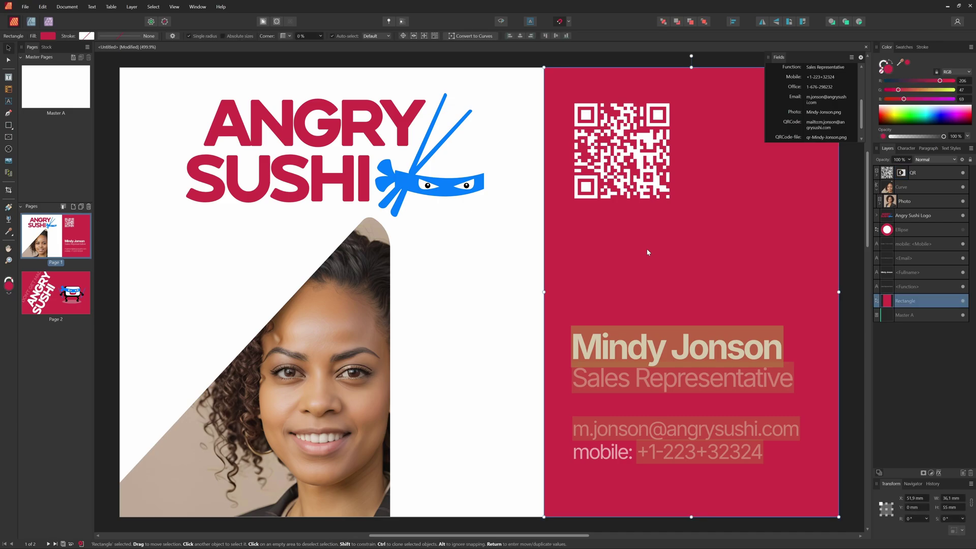
key(Escape)
click(198, 7)
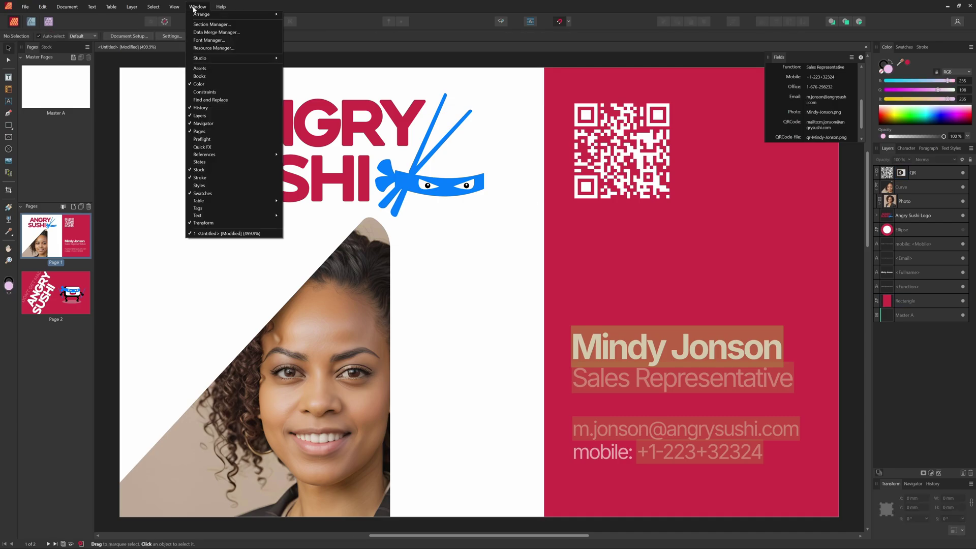
click(202, 32)
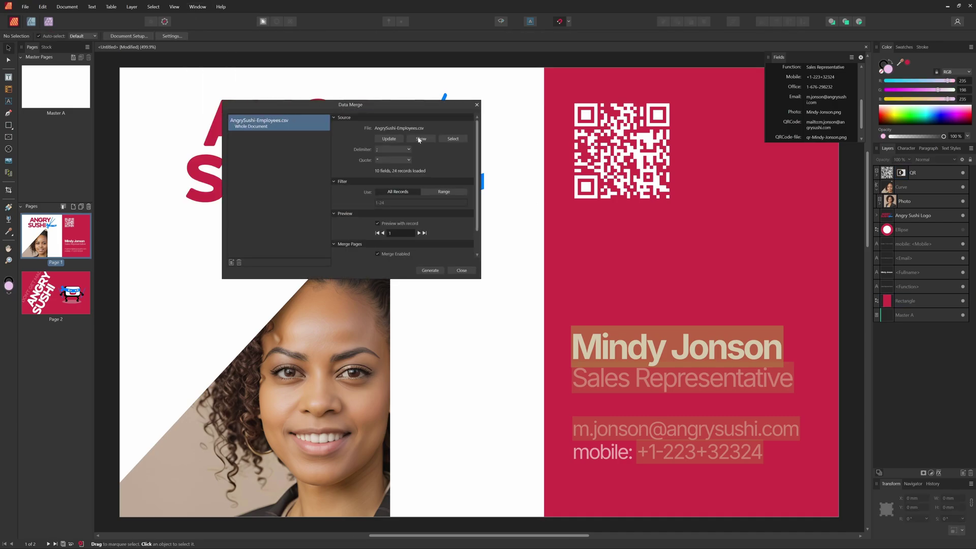
click(434, 272)
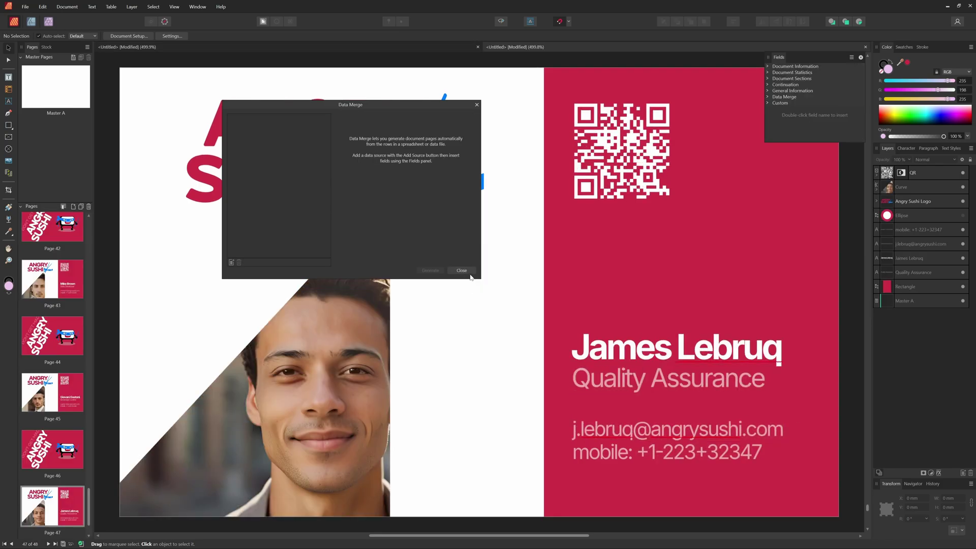
click(471, 272)
Browse pages 1 to 3 and onward through the merged document.
scroll(54, 356, up, 15)
click(52, 235)
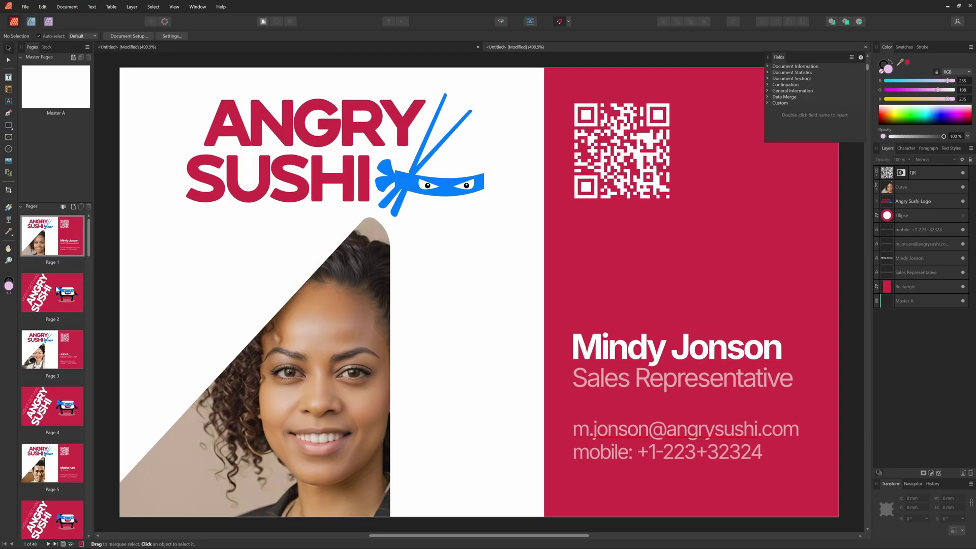
click(57, 291)
click(52, 348)
scroll(53, 351, down, 2)
scroll(484, 304, down, 8)
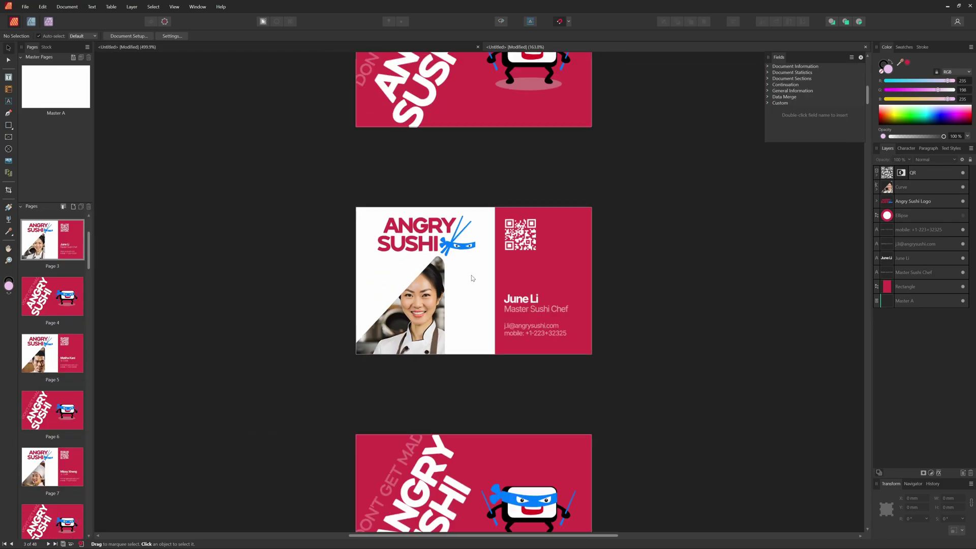
scroll(484, 304, down, 10)
Shift the portrait leftward inside its curved frame on page 9's card.
click(447, 286)
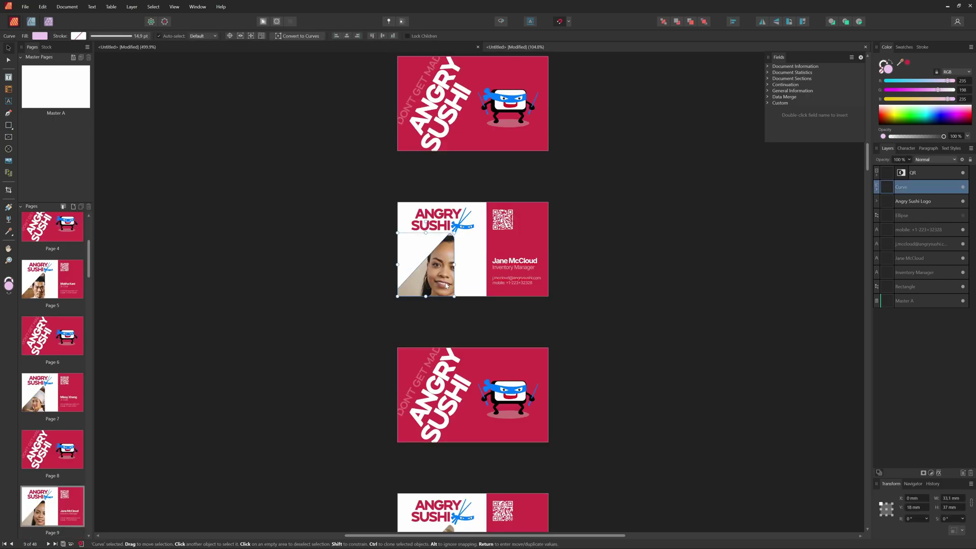
scroll(446, 285, up, 6)
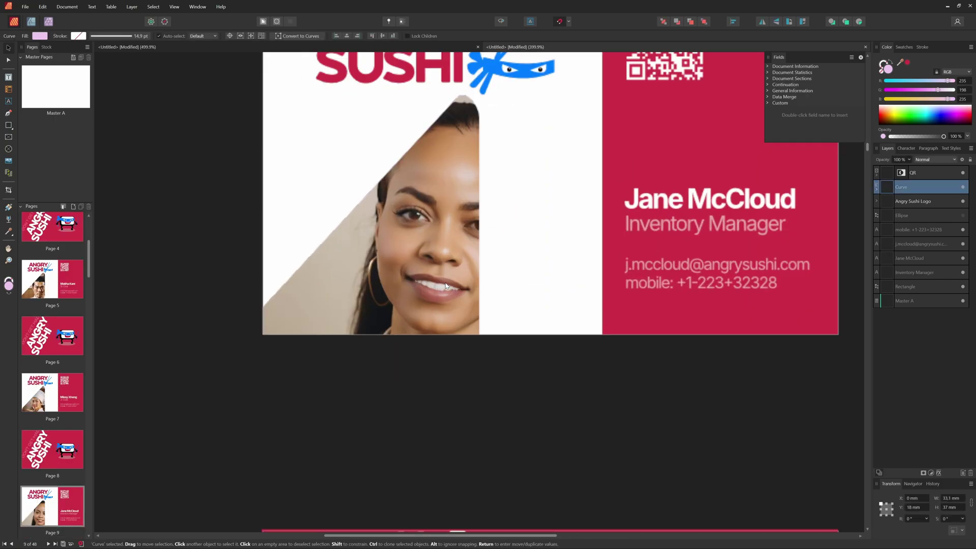
click(876, 188)
click(905, 201)
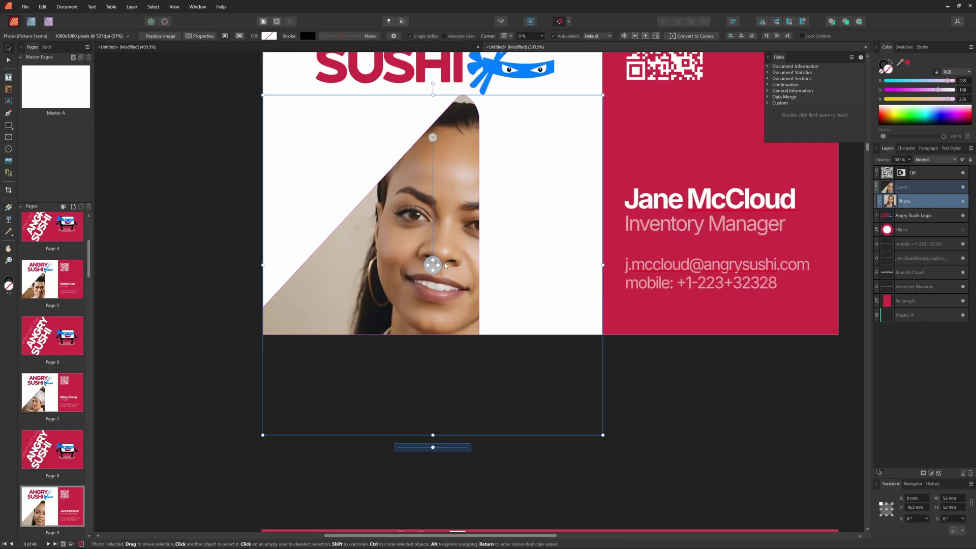
drag(431, 267, 411, 266)
click(671, 396)
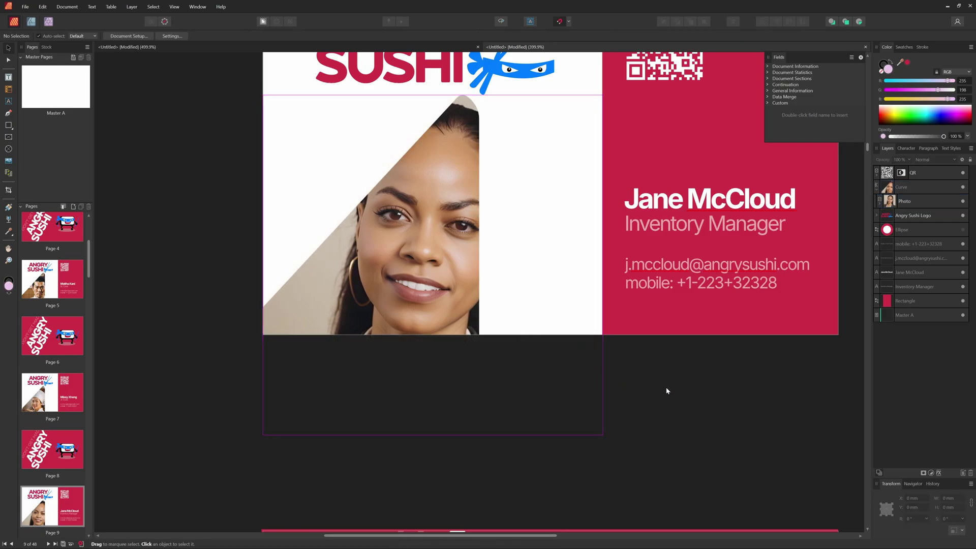
Scroll down to page 17 and zoom in on its card.
scroll(526, 337, down, 3)
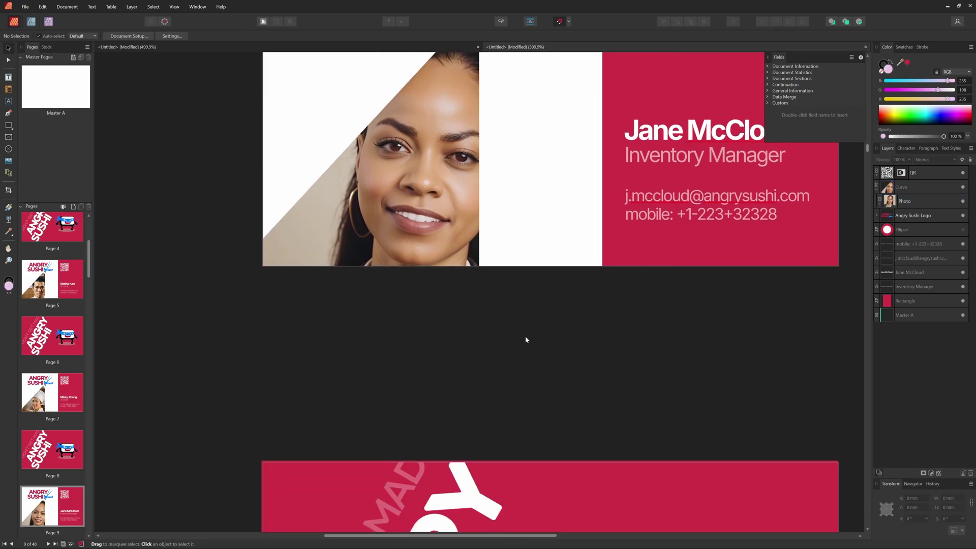
ctrl+scroll(526, 336, down, 5)
scroll(526, 339, down, 10)
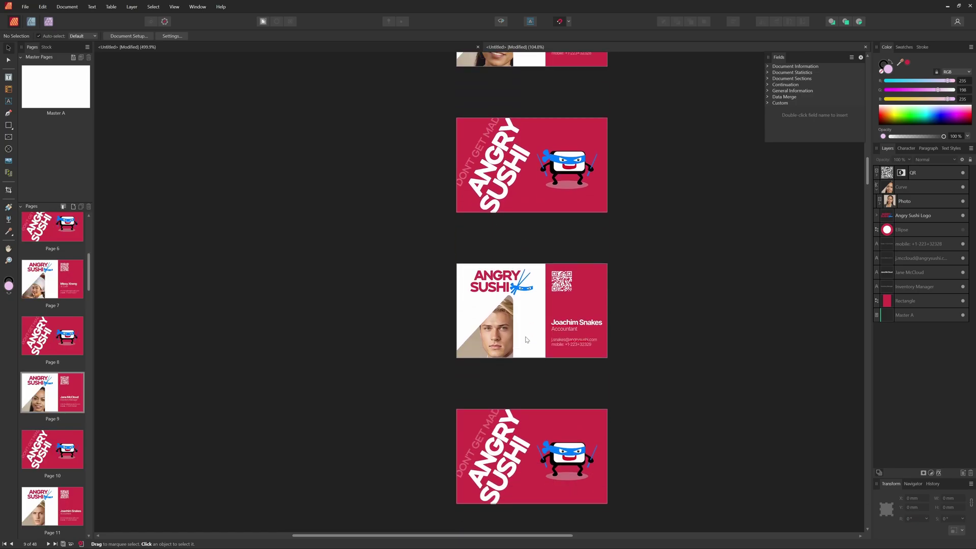
scroll(525, 340, down, 5)
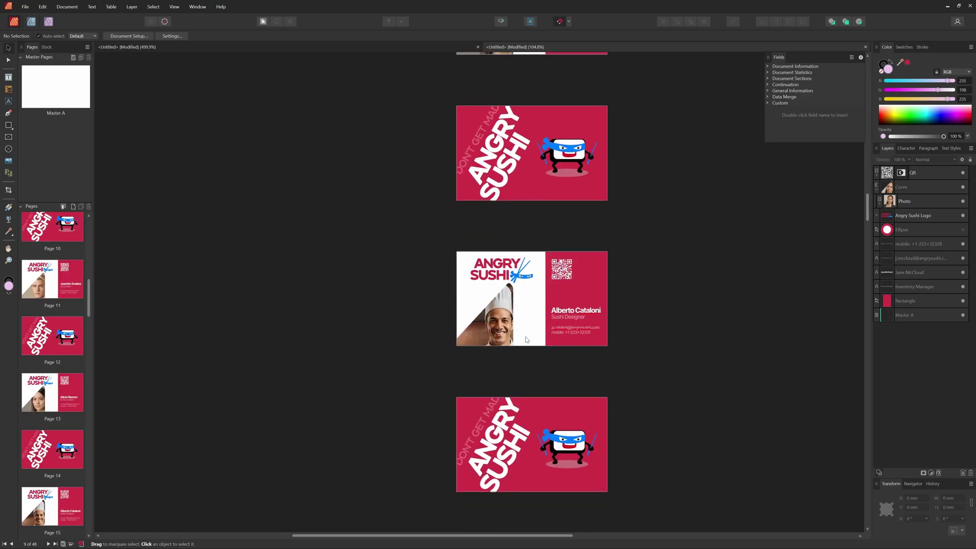
scroll(527, 340, down, 2)
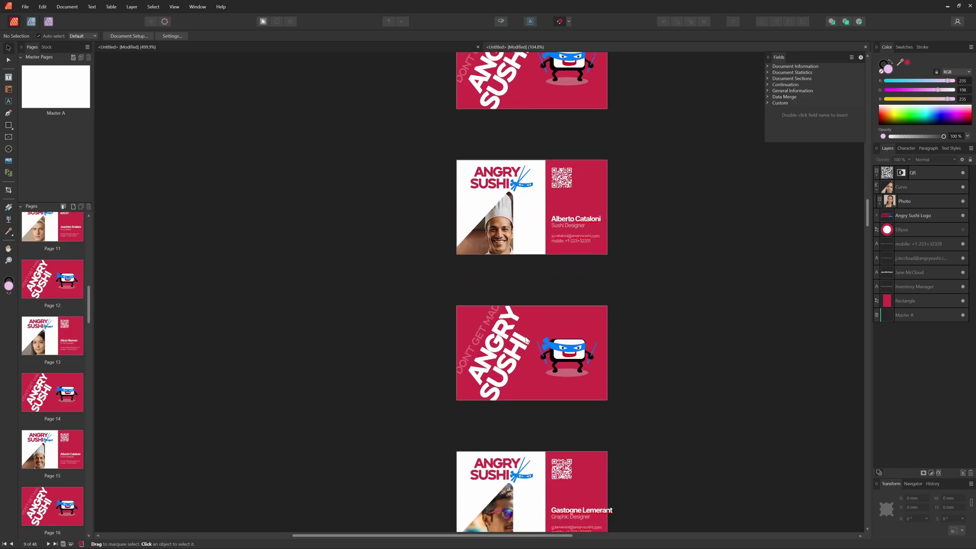
click(602, 512)
Undo a resize of page 17's long name text and close the merged document without saving.
click(736, 233)
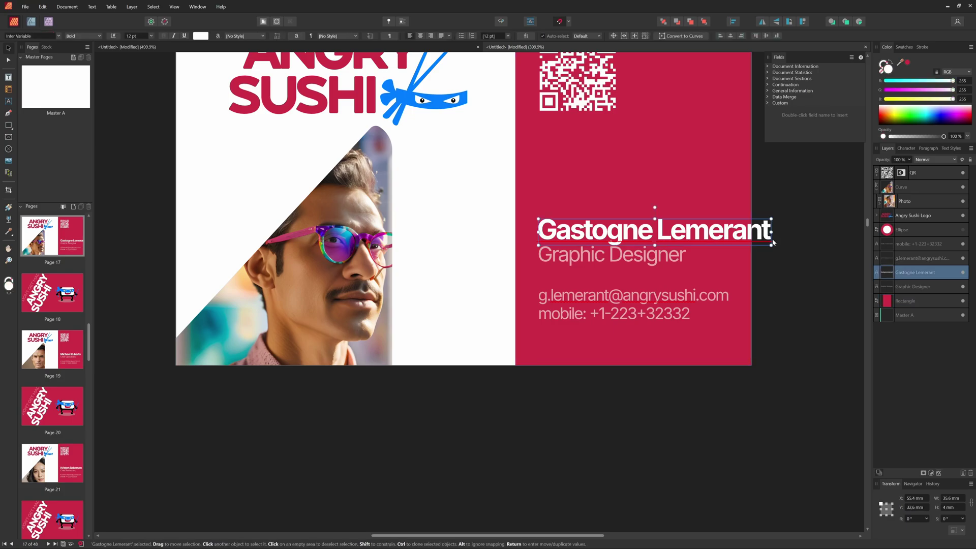
drag(772, 242, 730, 238)
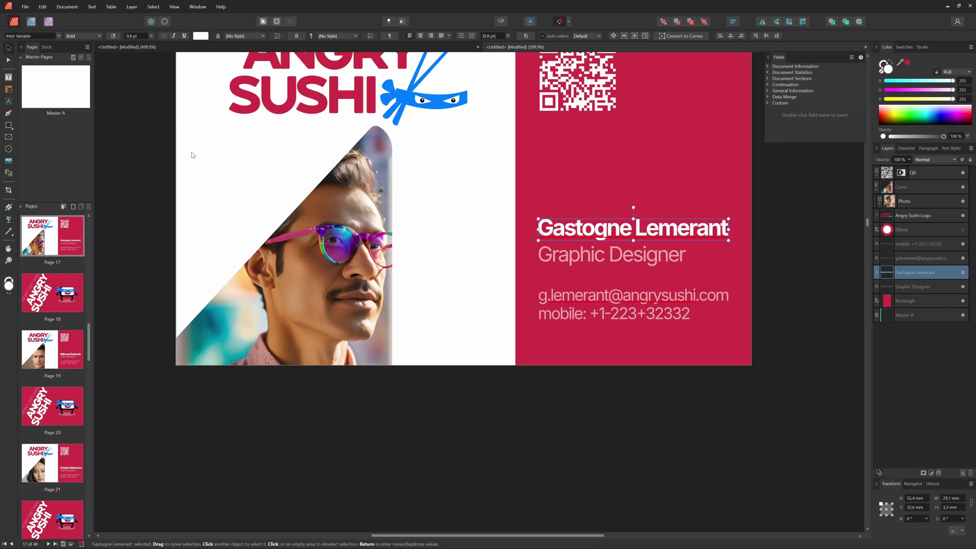
key(ctrl+z)
key(ctrl+w)
click(484, 285)
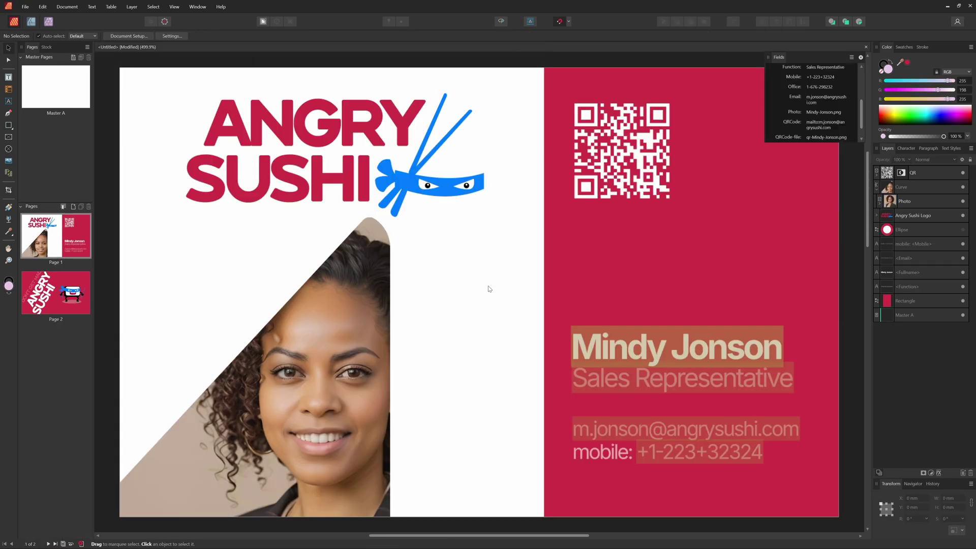
Set the template's <Fullname> text to 10 pt and regenerate the cards via Data Merge Manager.
click(662, 351)
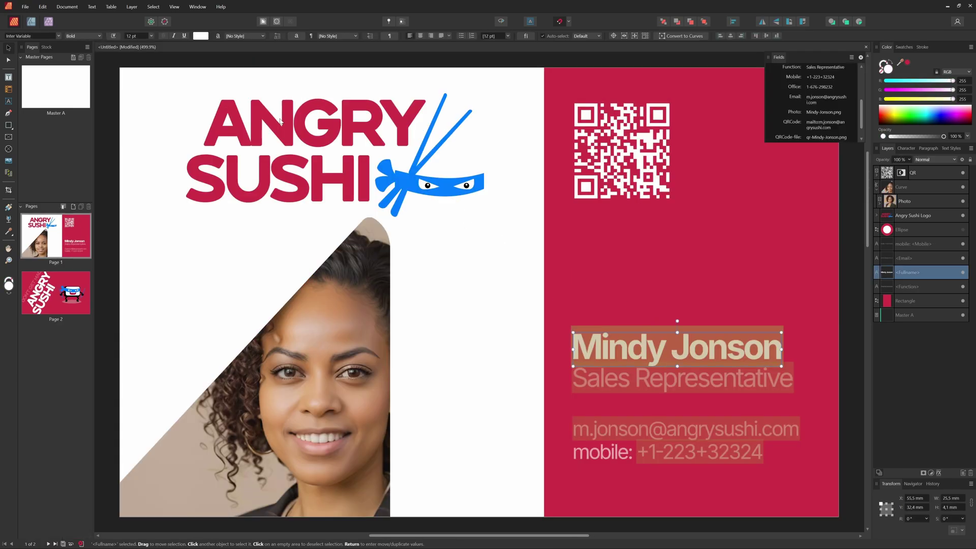
click(127, 37)
text(10)
key(Return)
click(197, 7)
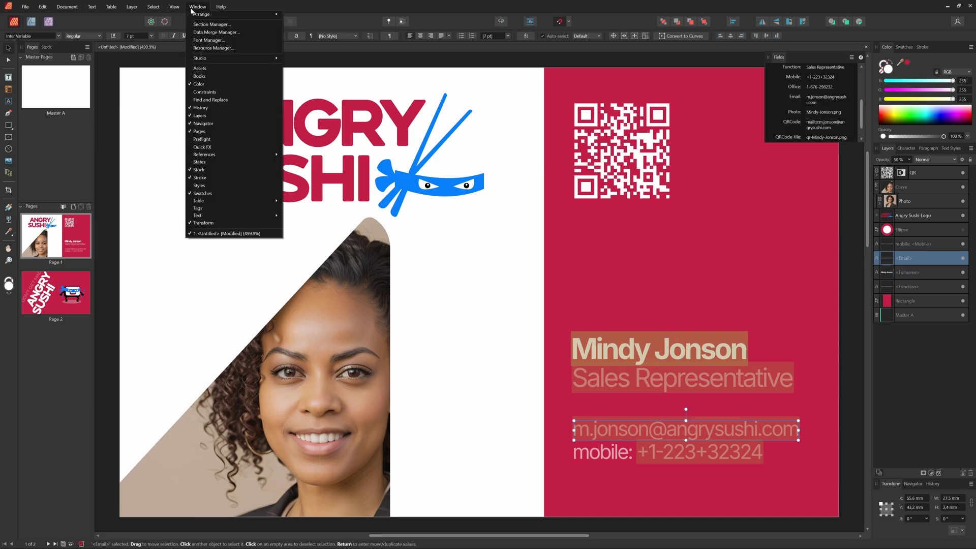
click(215, 38)
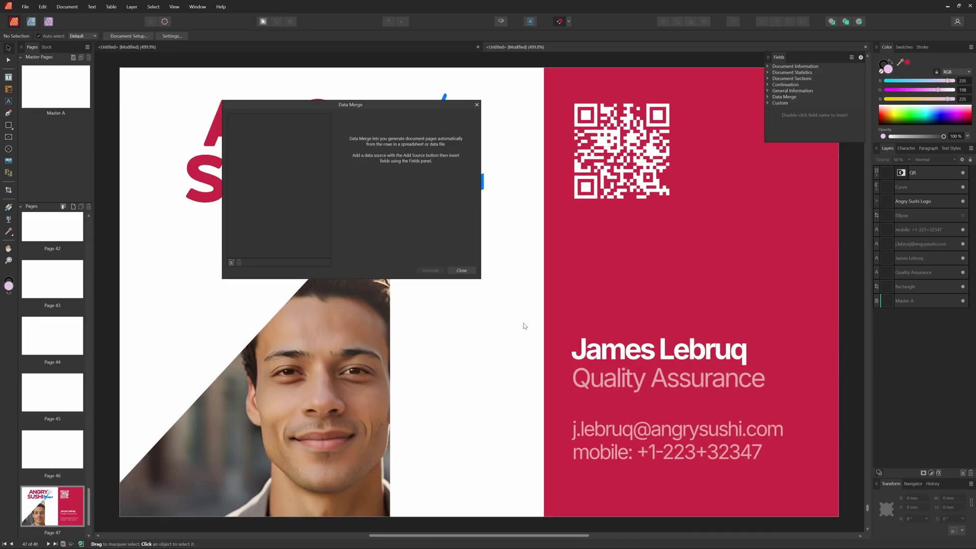
Nudge the portrait slightly upward inside its frame on page 43's card.
scroll(483, 365, up, 10)
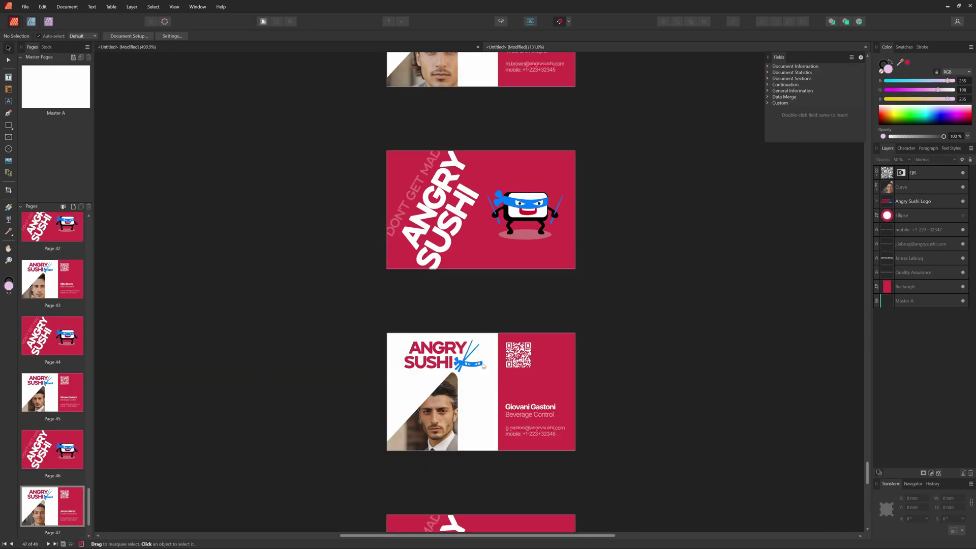
click(444, 375)
mouse_move(443, 375)
mouse_down()
mouse_move(442, 358)
mouse_move(440, 367)
mouse_up()
Scroll back up through the regenerated employee cards to review them.
scroll(530, 386, up, 3)
scroll(529, 386, up, 10)
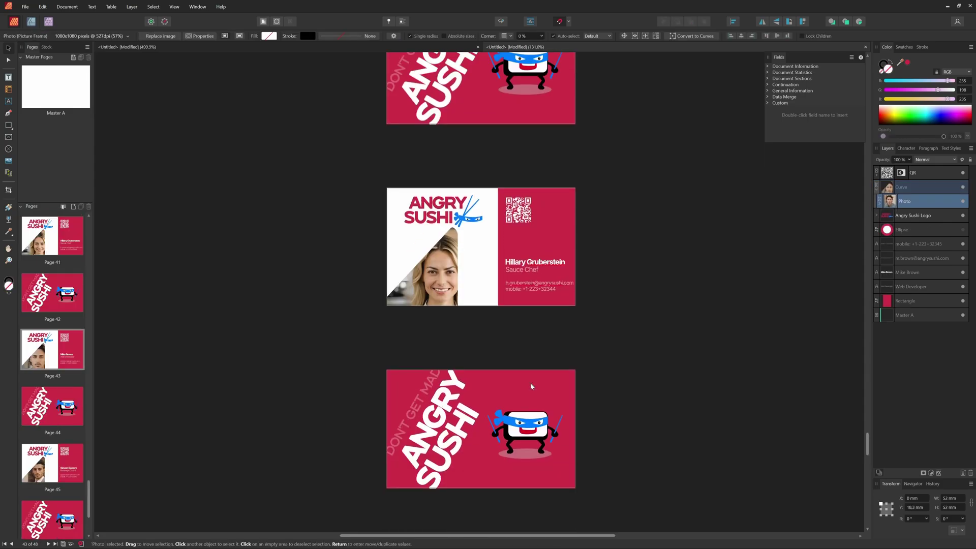
scroll(502, 400, up, 15)
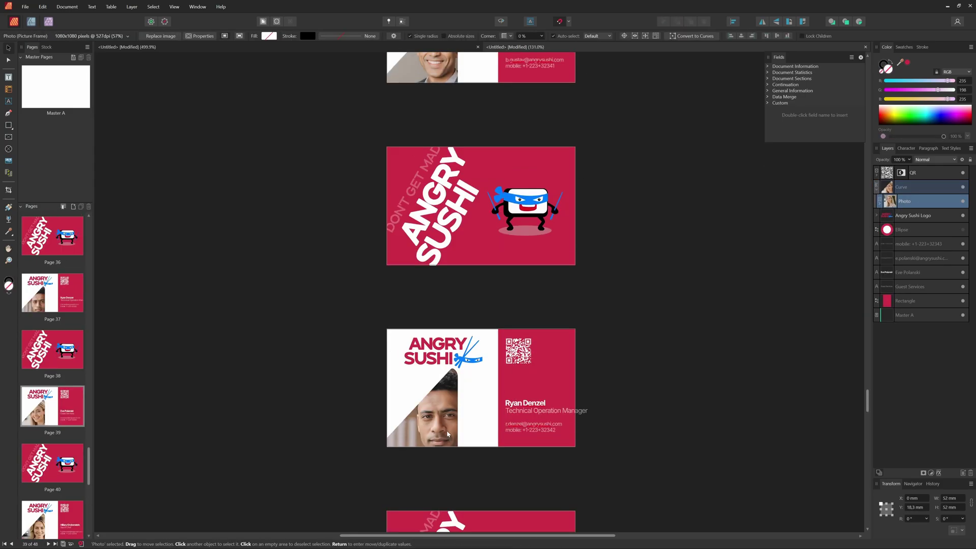
scroll(450, 435, up, 15)
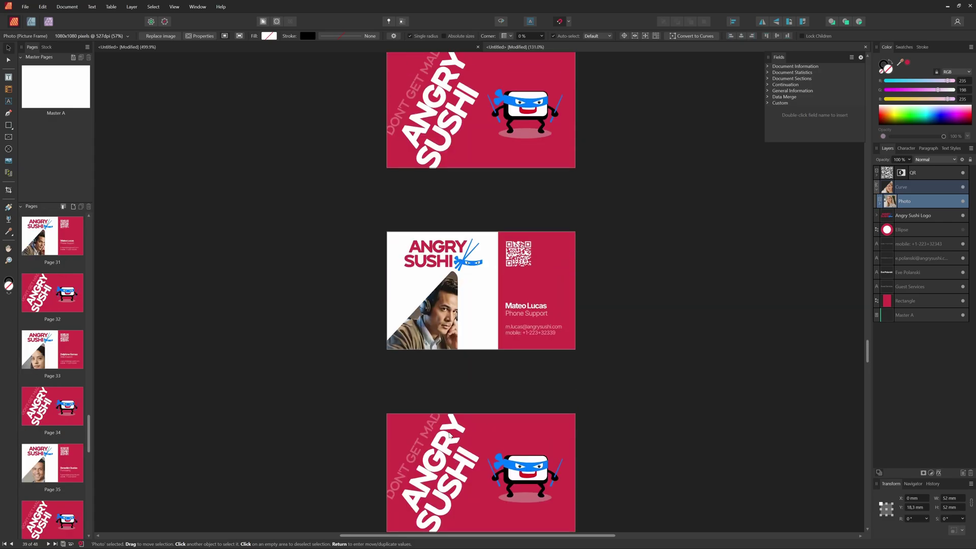
scroll(450, 435, up, 15)
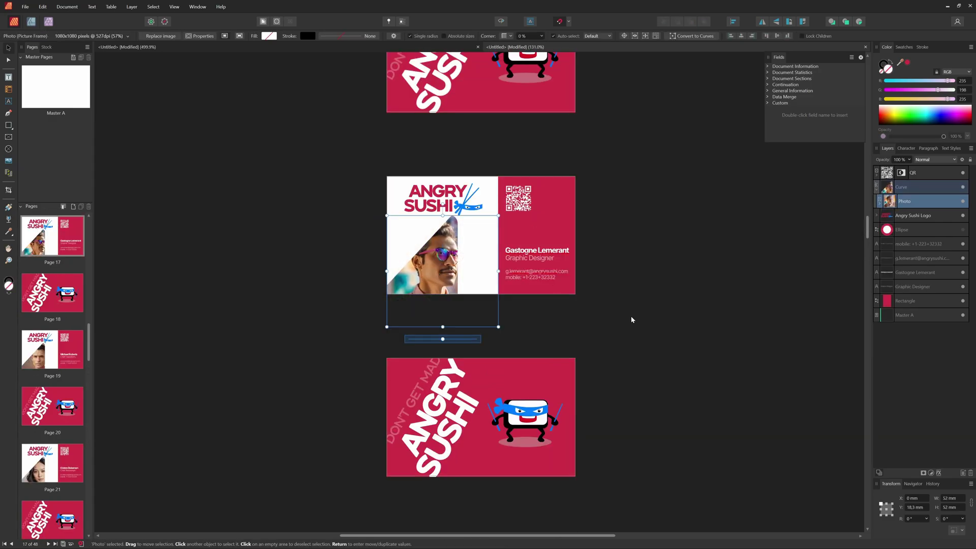
scroll(630, 320, up, 4)
scroll(618, 350, up, 12)
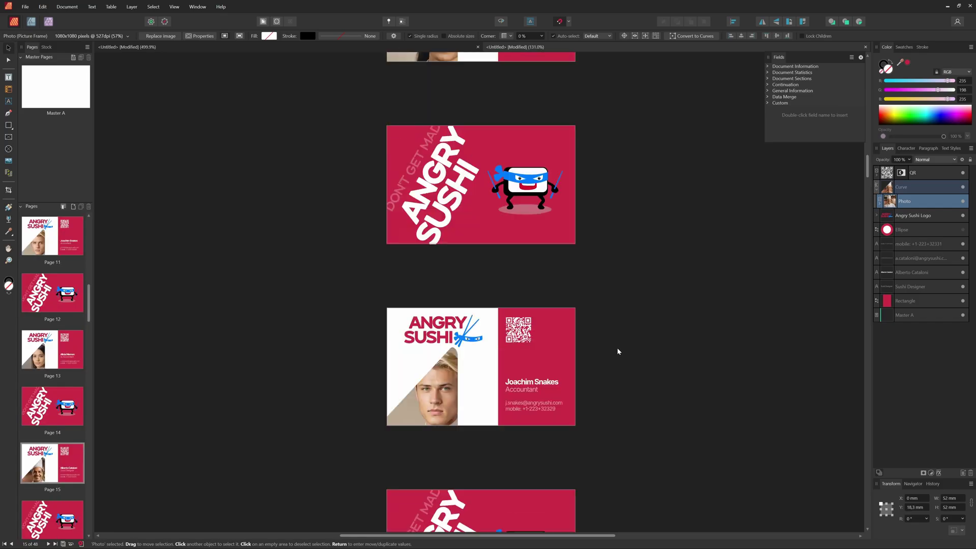
scroll(481, 285, up, 6)
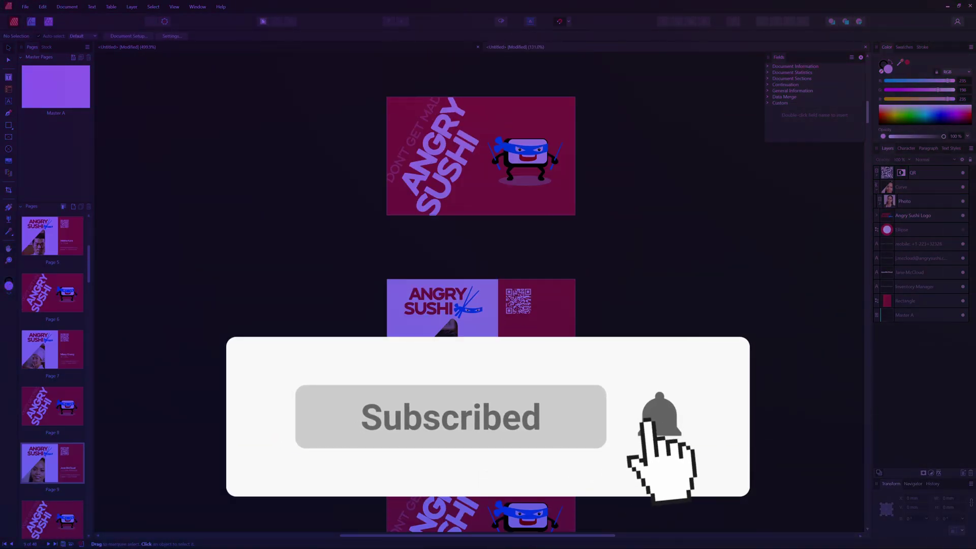